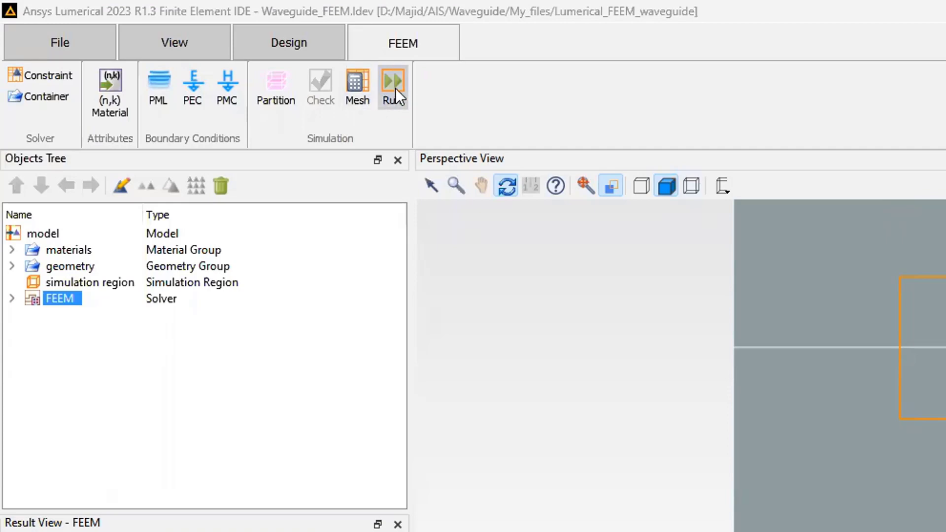
Step: Run the FEEM simulation and widen Result View to show fields, modeproperties, rawFeemFields, rawFeemMesh and grid
{"action": "left_click", "coordinate": [396, 86]}
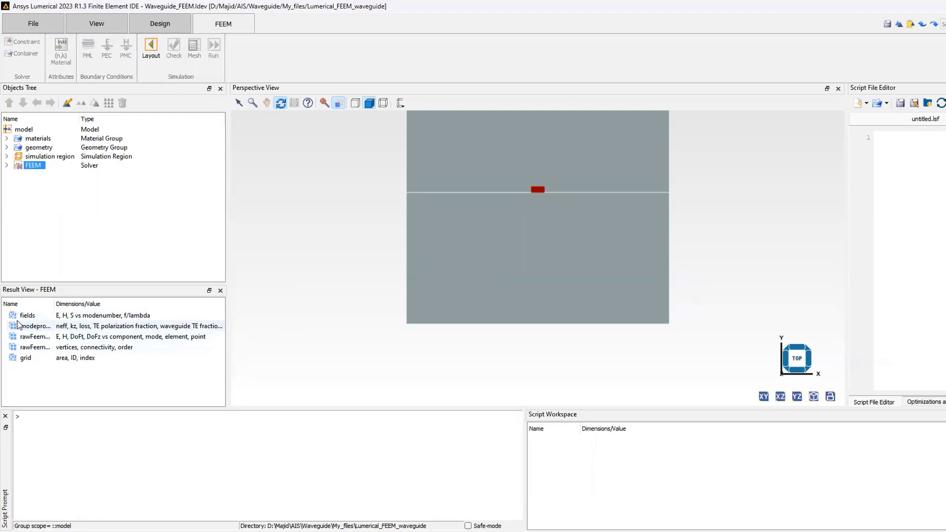
{"action": "double_click", "coordinate": [54, 304]}
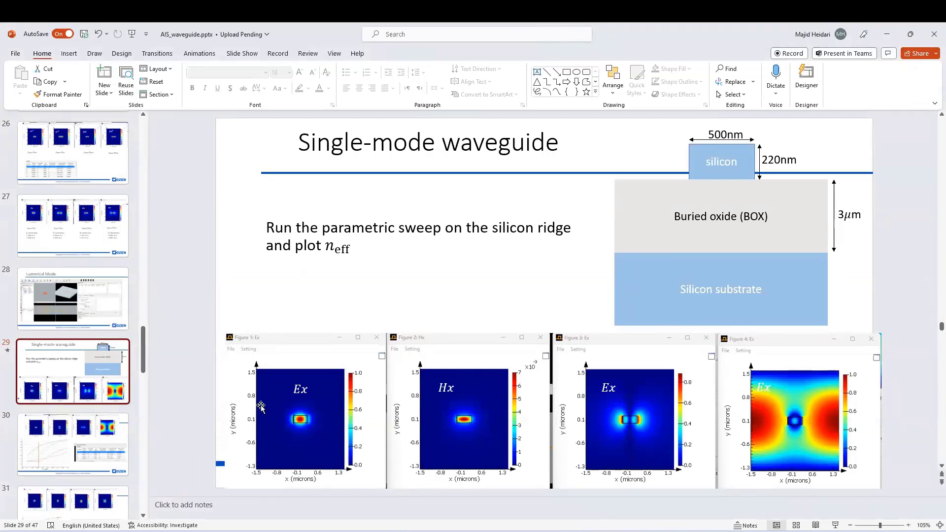
Step: Plot the 'fields' result in a new visualizer, showing the mode 1 E-magnitude image
{"action": "mouse_move", "coordinate": [712, 530]}
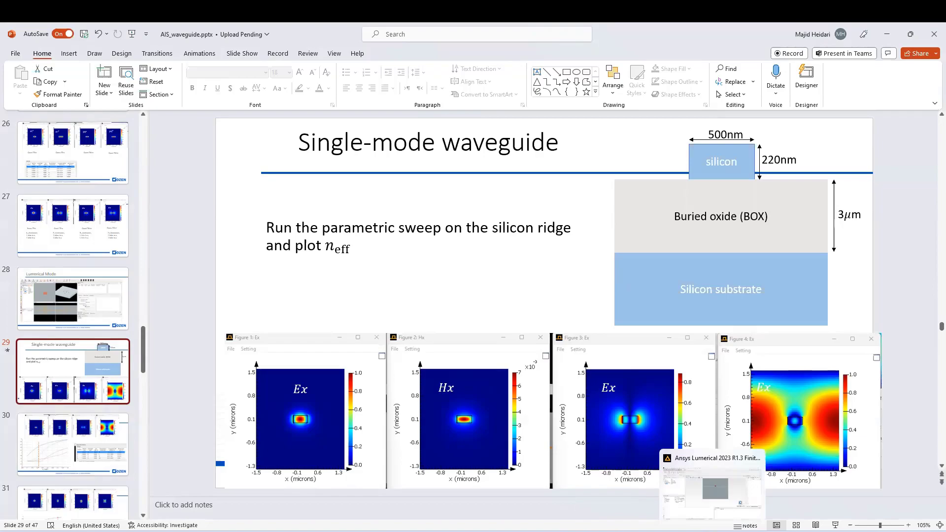
{"action": "left_click", "coordinate": [684, 485]}
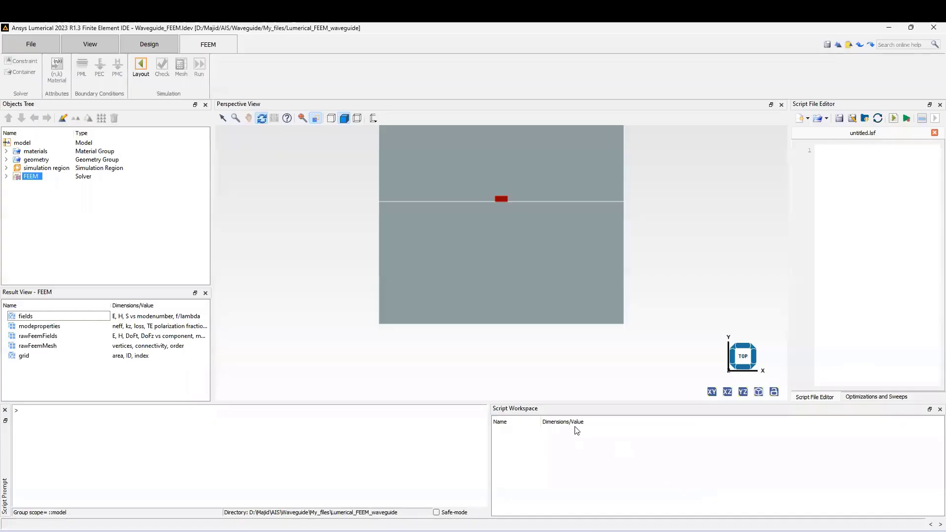
{"action": "right_click", "coordinate": [17, 318]}
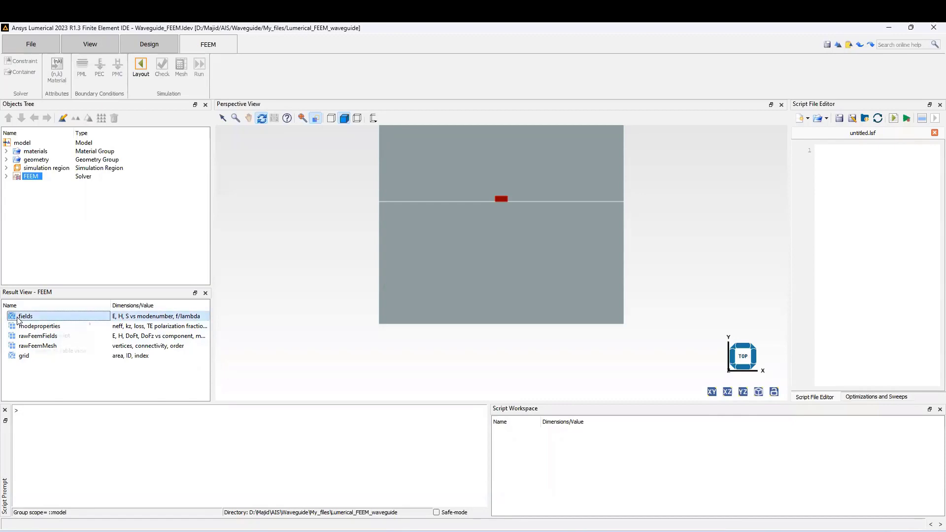
{"action": "key", "text": "Escape"}
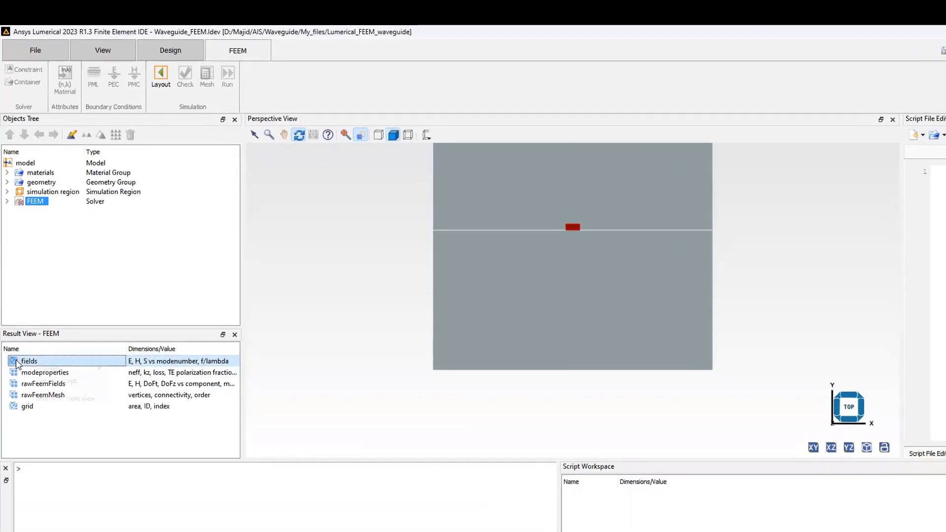
{"action": "right_click", "coordinate": [17, 360]}
{"action": "mouse_move", "coordinate": [51, 367]}
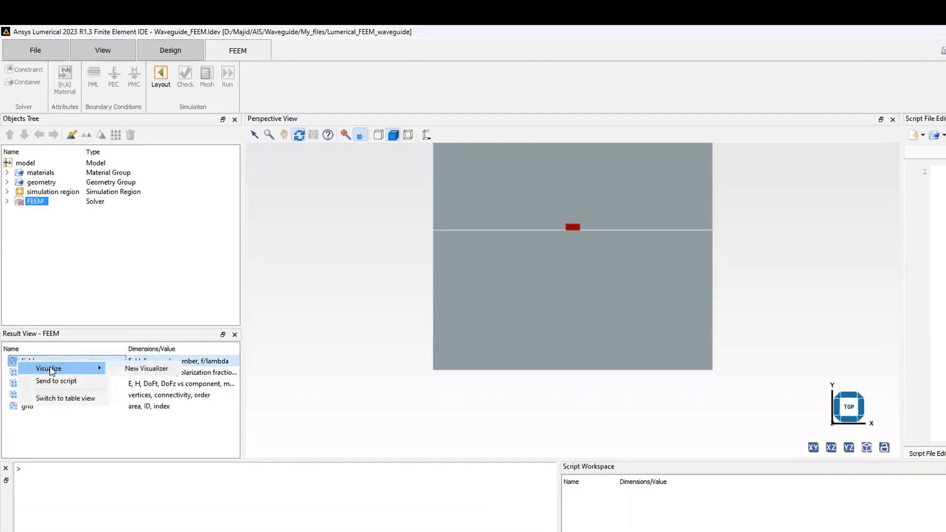
{"action": "left_click", "coordinate": [123, 367]}
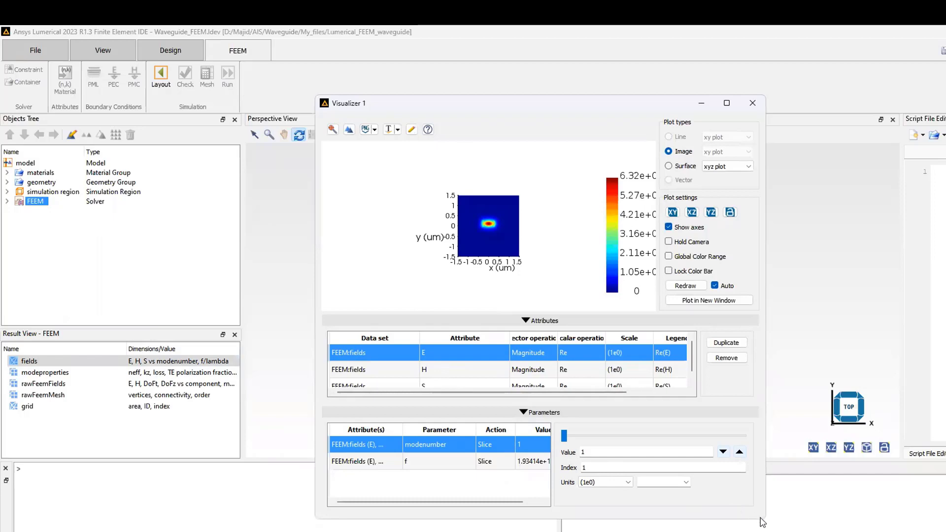
Step: Enlarge Visualizer 1, step the mode number up to 5, then back down to 1
{"action": "left_click_drag", "start_coordinate": [767, 520], "coordinate": [819, 531]}
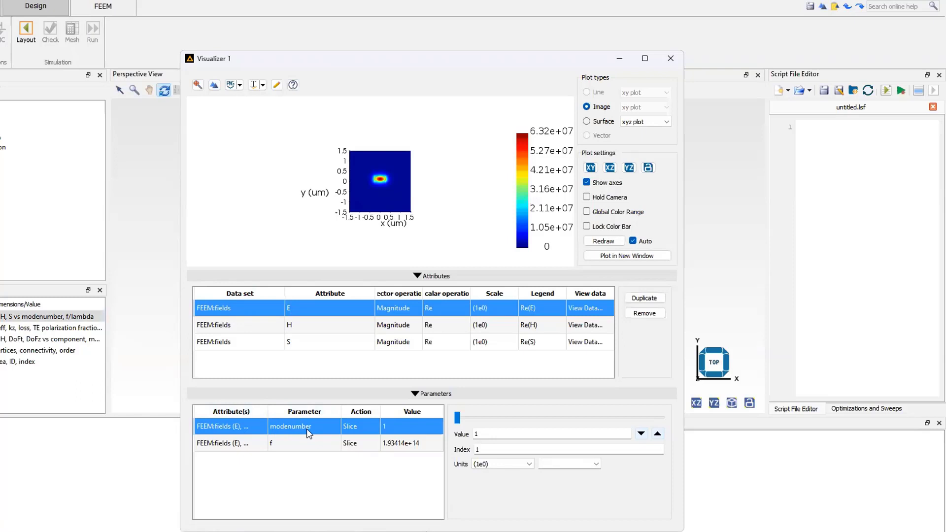
{"action": "left_click", "coordinate": [658, 434]}
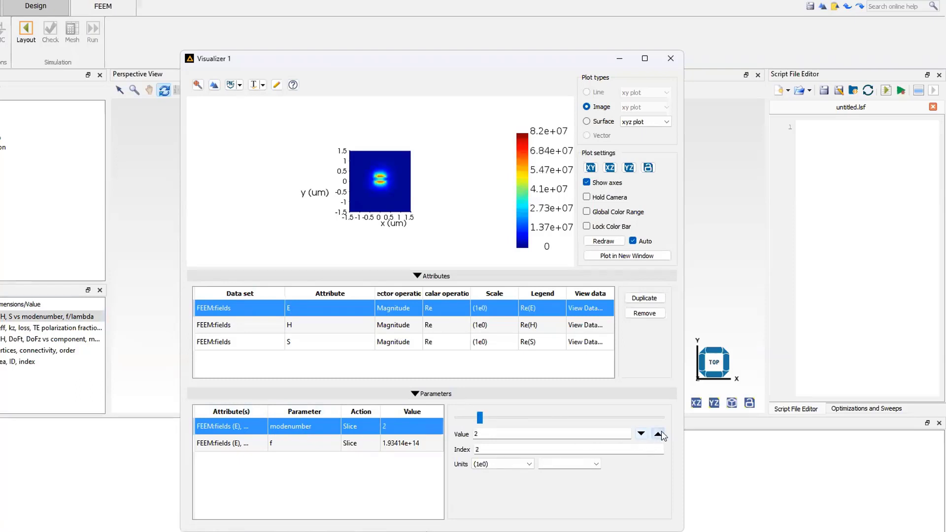
{"action": "left_click", "coordinate": [659, 434]}
{"action": "left_click", "coordinate": [659, 435]}
{"action": "left_click", "coordinate": [659, 435]}
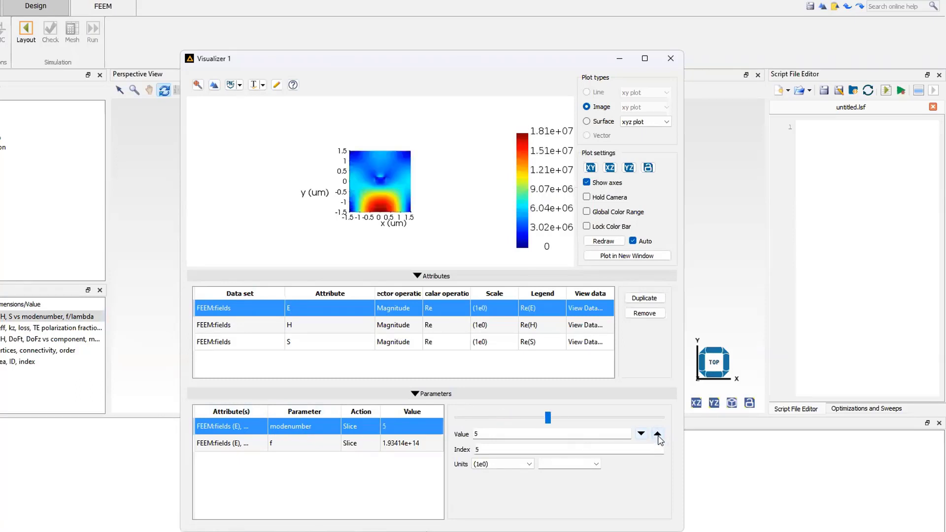
{"action": "left_click", "coordinate": [642, 435]}
{"action": "left_click", "coordinate": [642, 434]}
{"action": "left_click", "coordinate": [642, 435]}
{"action": "left_click", "coordinate": [641, 435]}
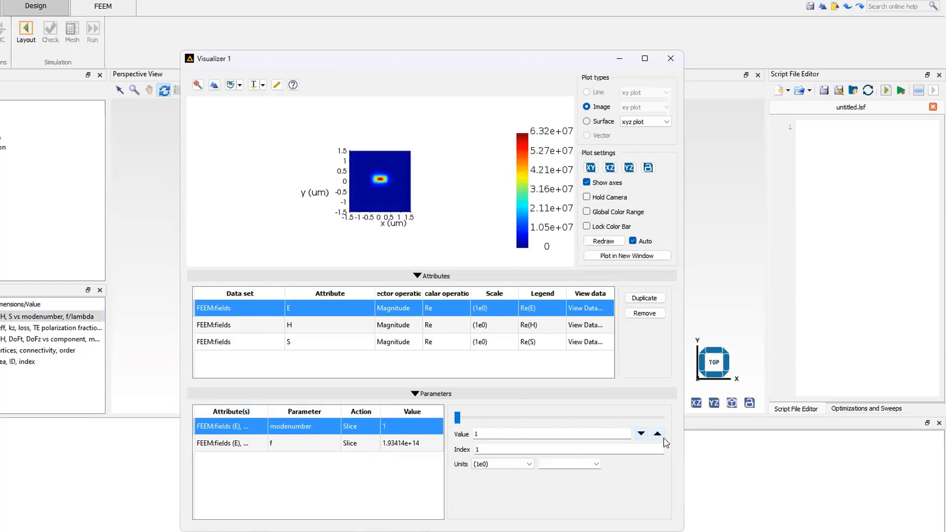
Step: Step through modes 2, 3 and 4 again, then return to mode 1
{"action": "left_click", "coordinate": [658, 435]}
{"action": "left_click", "coordinate": [659, 434]}
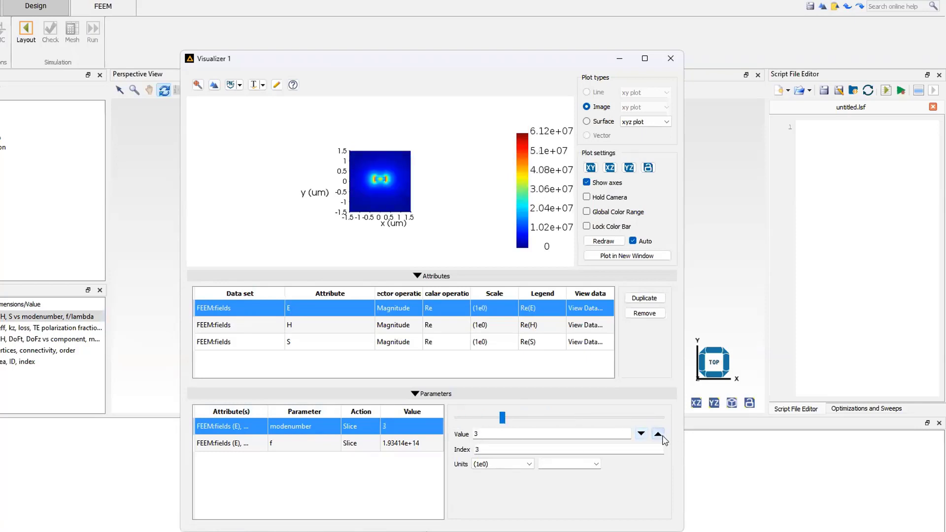
{"action": "left_click", "coordinate": [659, 434]}
{"action": "left_click", "coordinate": [641, 434]}
{"action": "left_click", "coordinate": [641, 434]}
{"action": "left_click", "coordinate": [641, 434]}
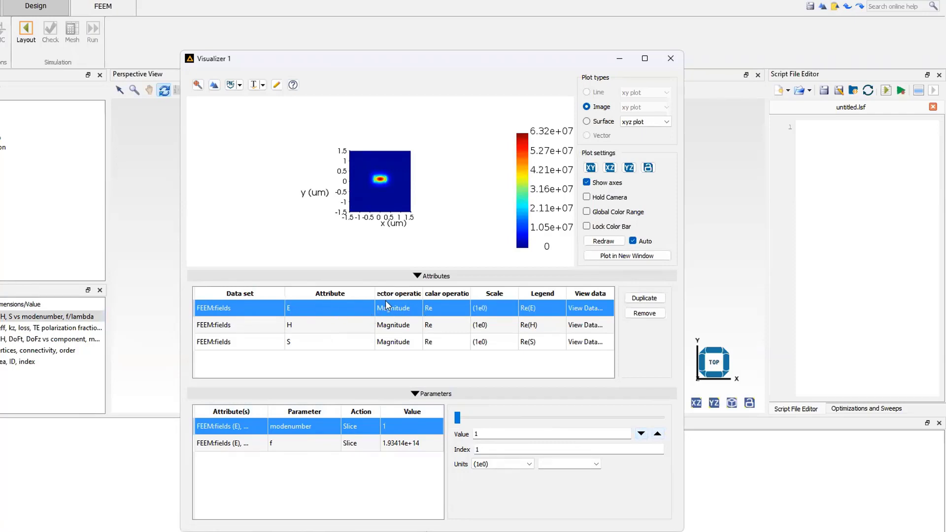
Step: Widen the vector operation column and set the E field's vector operation to X
{"action": "left_click_drag", "start_coordinate": [422, 287], "coordinate": [459, 286]}
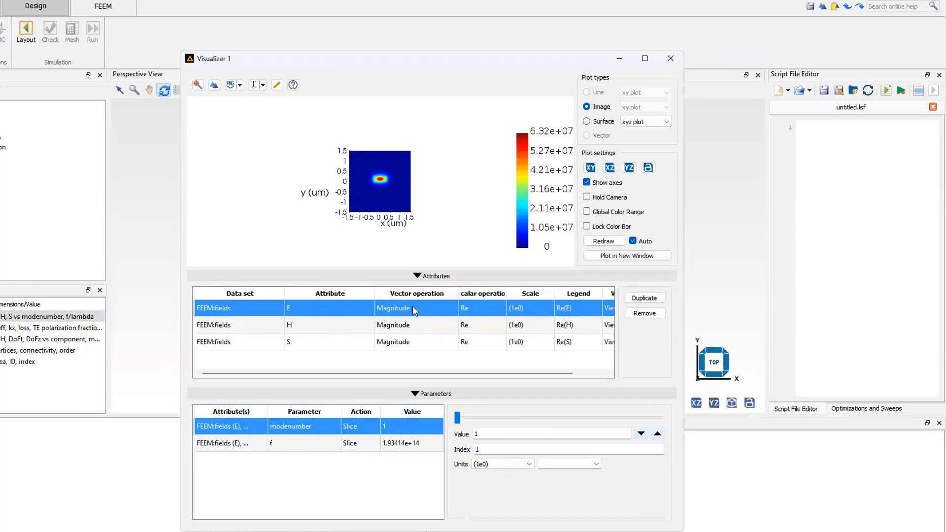
{"action": "double_click", "coordinate": [397, 315]}
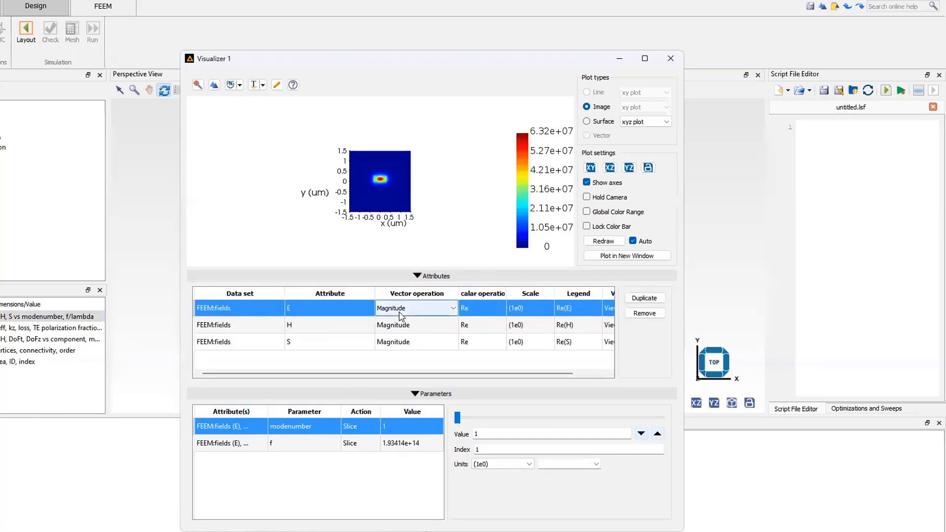
{"action": "left_click", "coordinate": [399, 317]}
{"action": "left_click", "coordinate": [397, 321]}
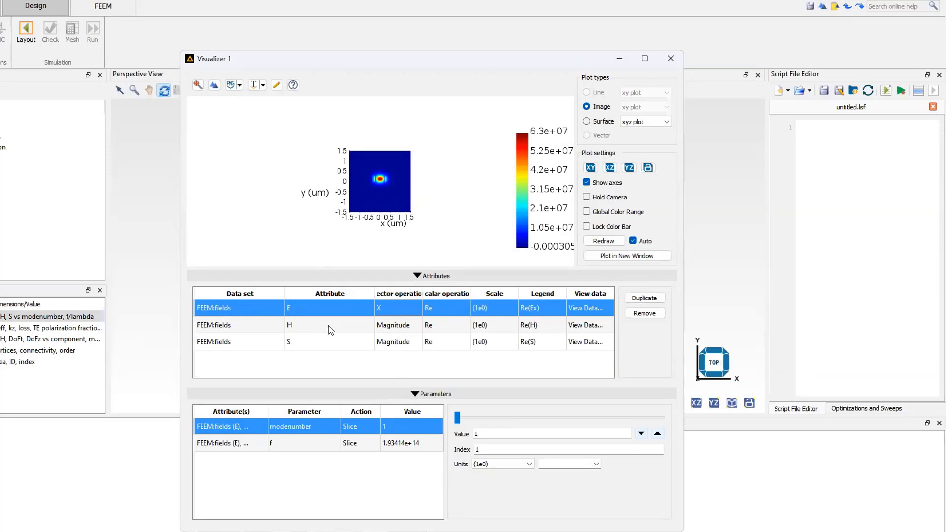
Step: Show the H field at mode 2 and set its vector operation to X
{"action": "left_click", "coordinate": [330, 330]}
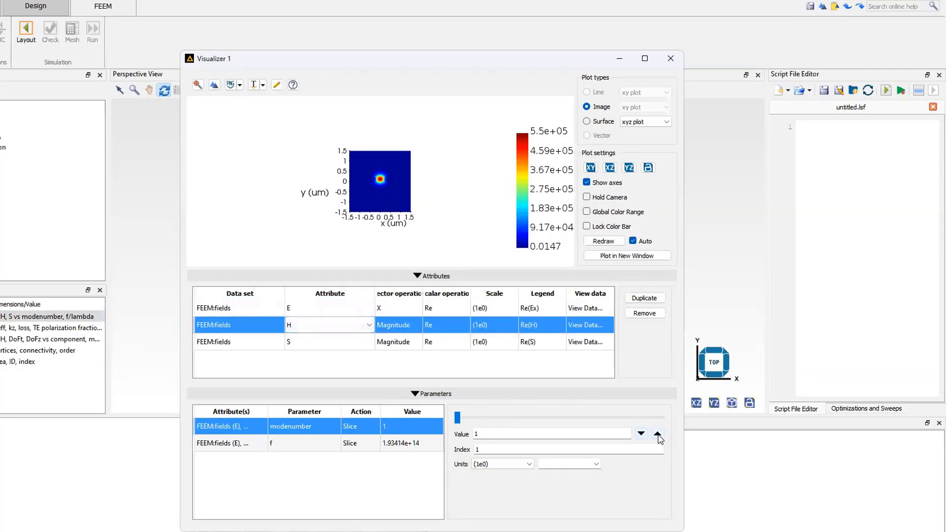
{"action": "left_click", "coordinate": [658, 434]}
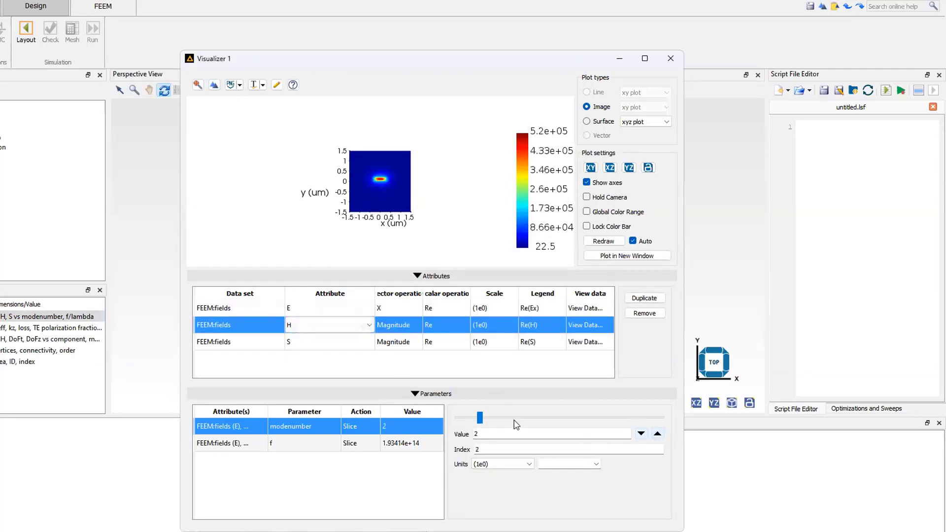
{"action": "left_click", "coordinate": [408, 330]}
{"action": "left_click", "coordinate": [418, 324]}
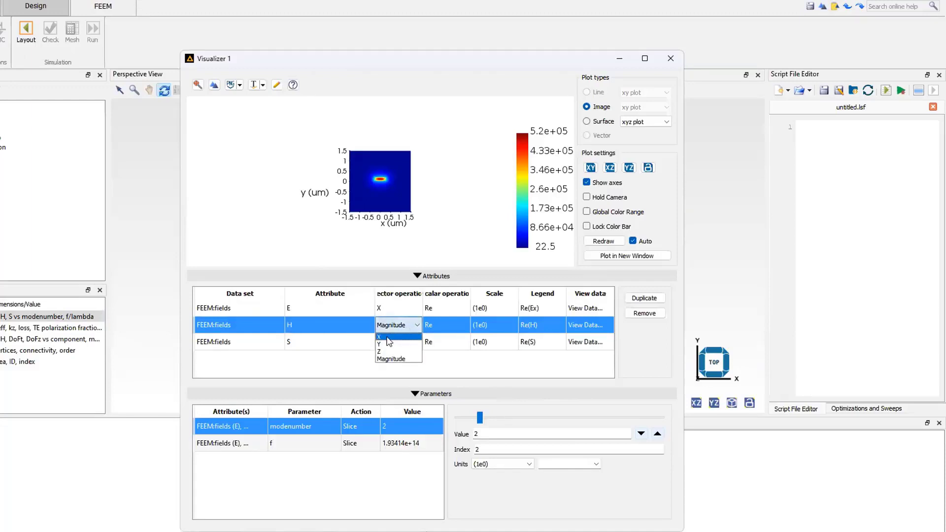
{"action": "left_click", "coordinate": [387, 338]}
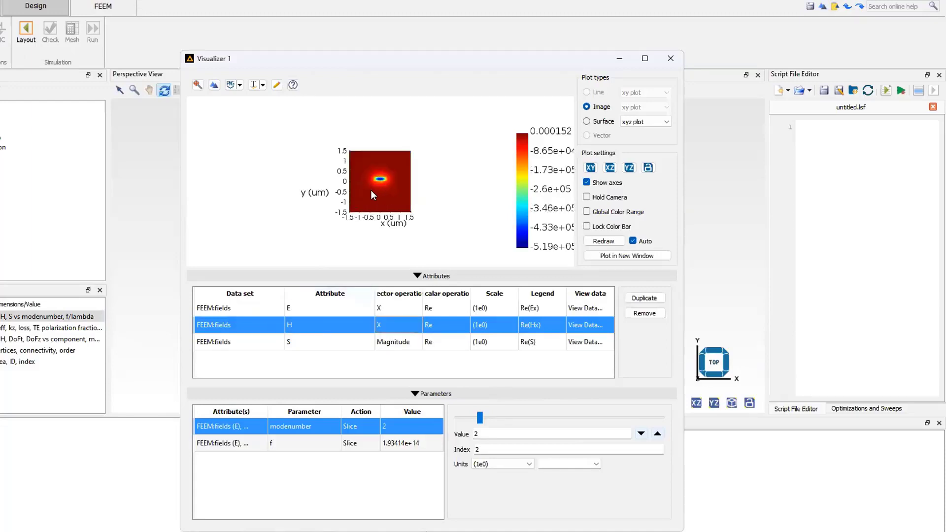
Step: Compare Re(Ex) and Re(Hx) at modes 3 and 4, ending on Re(Hx) for mode 2
{"action": "left_click", "coordinate": [657, 433]}
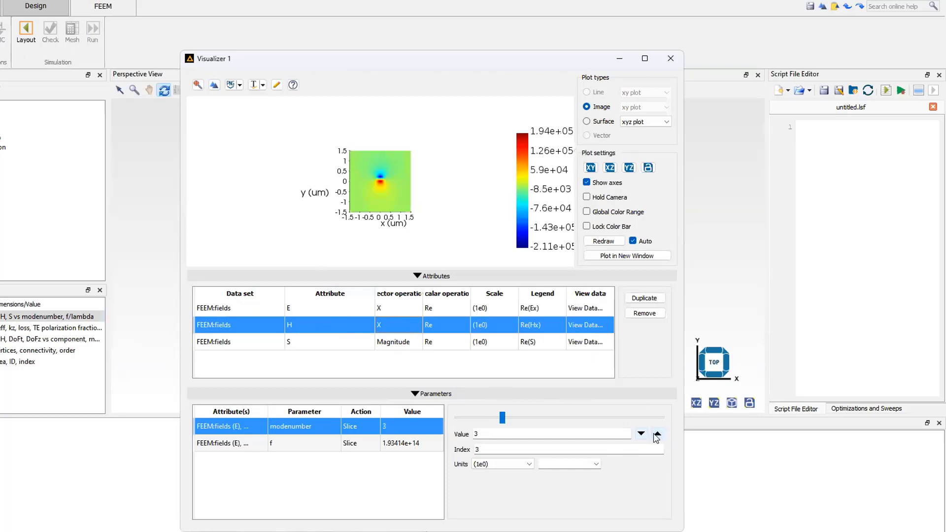
{"action": "left_click", "coordinate": [301, 311]}
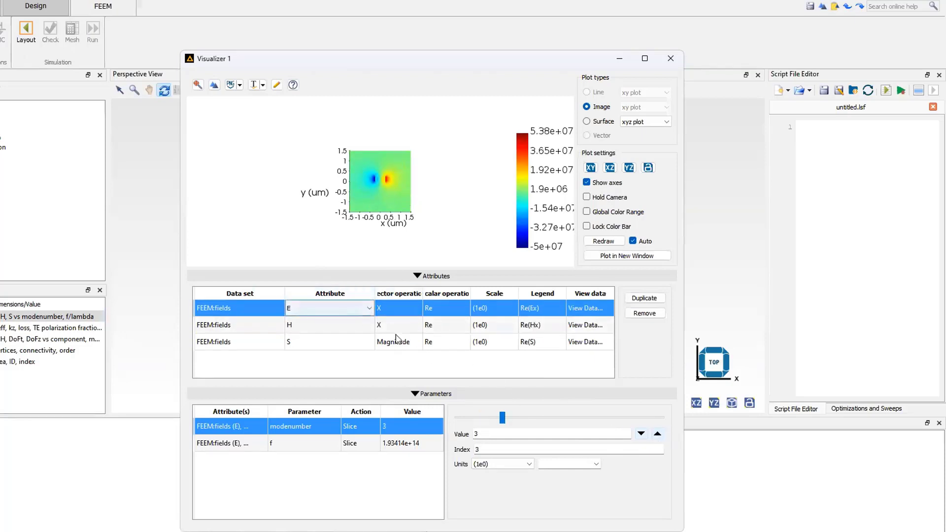
{"action": "left_click", "coordinate": [657, 433]}
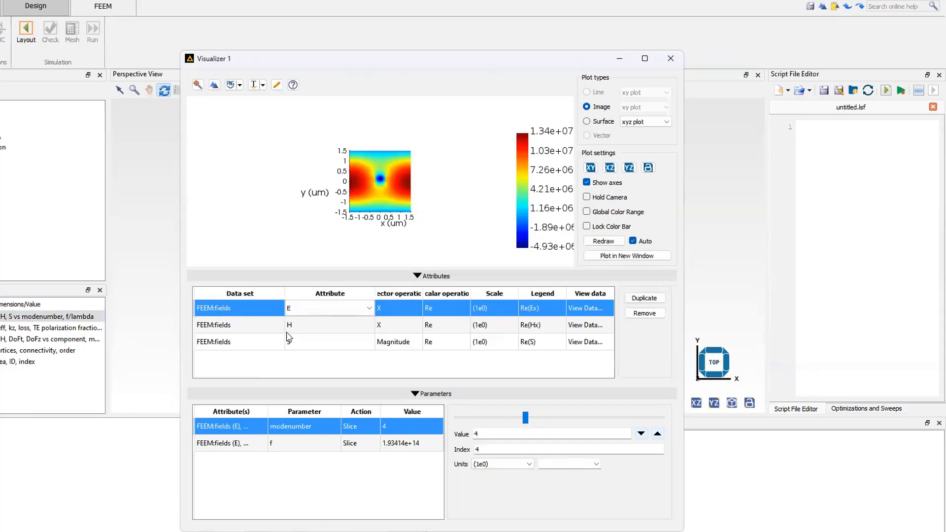
{"action": "left_click", "coordinate": [301, 328]}
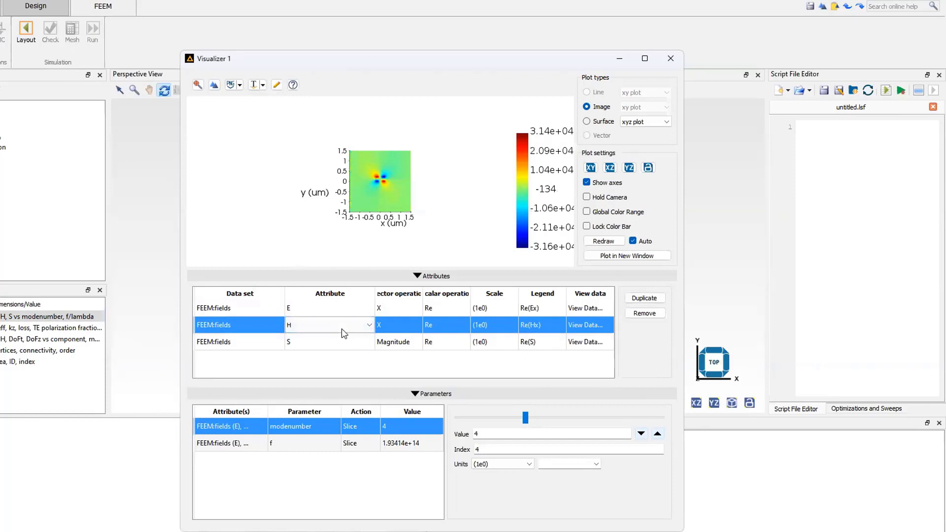
{"action": "left_click", "coordinate": [641, 434]}
{"action": "left_click", "coordinate": [641, 434]}
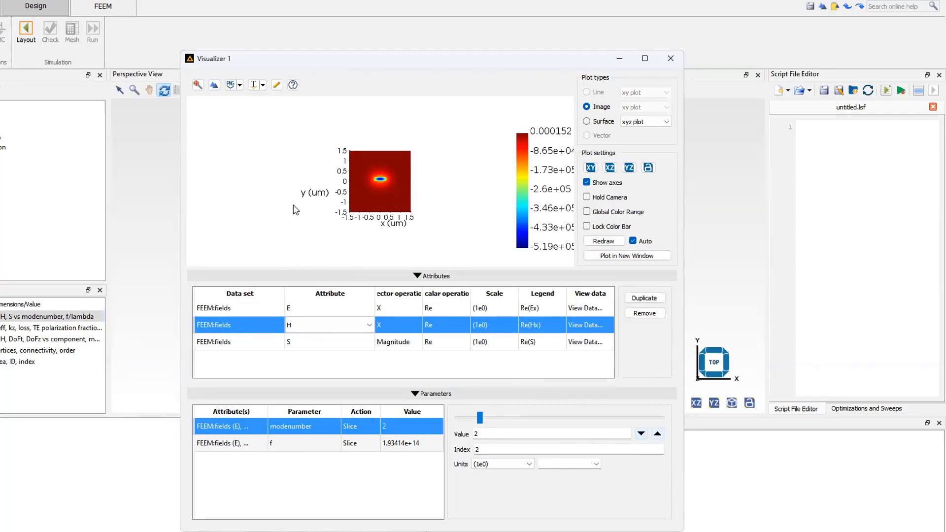
Step: Review the Single-mode waveguide slide in PowerPoint, then return to the Lumerical FEEM project window
{"action": "mouse_move", "coordinate": [580, 531]}
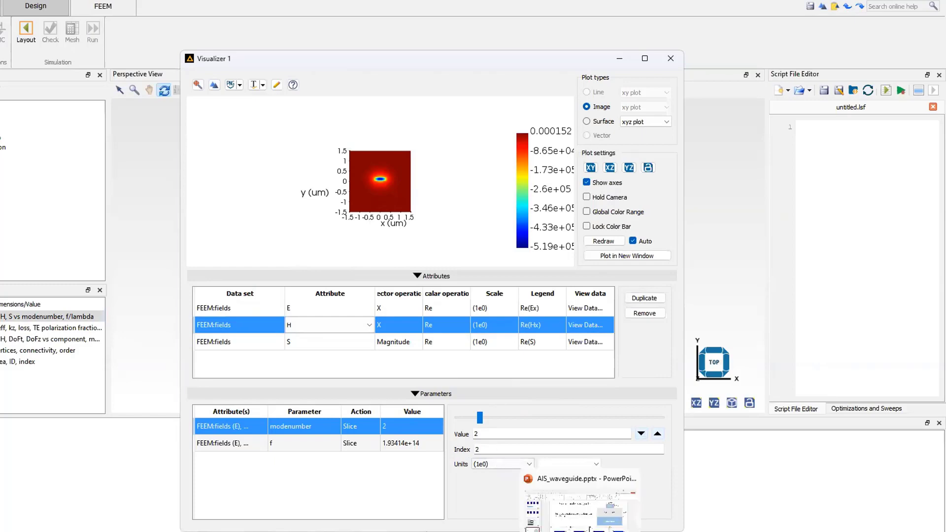
{"action": "mouse_move", "coordinate": [654, 531]}
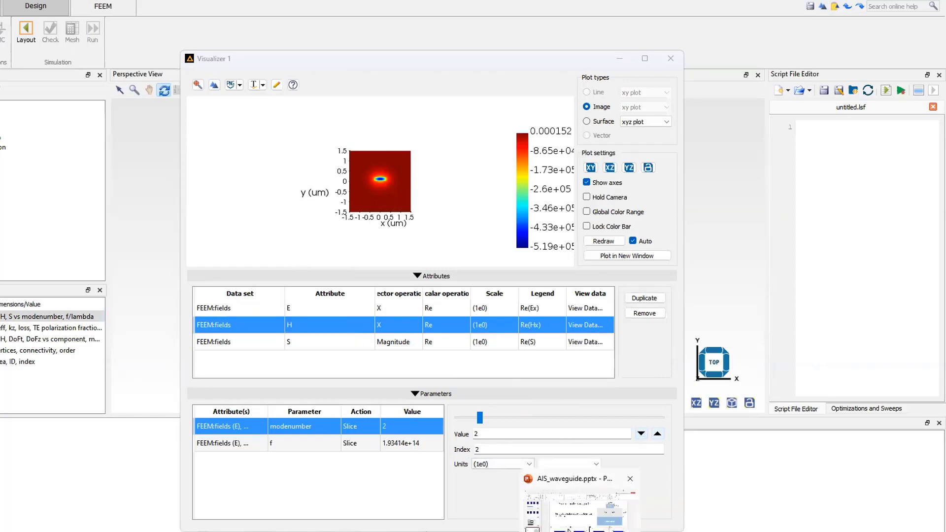
{"action": "left_click", "coordinate": [581, 531]}
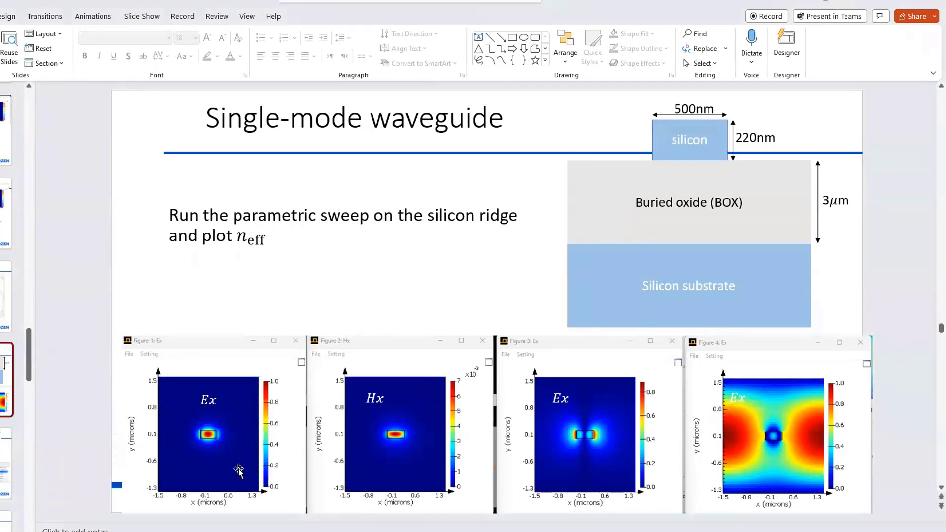
{"action": "mouse_move", "coordinate": [679, 531]}
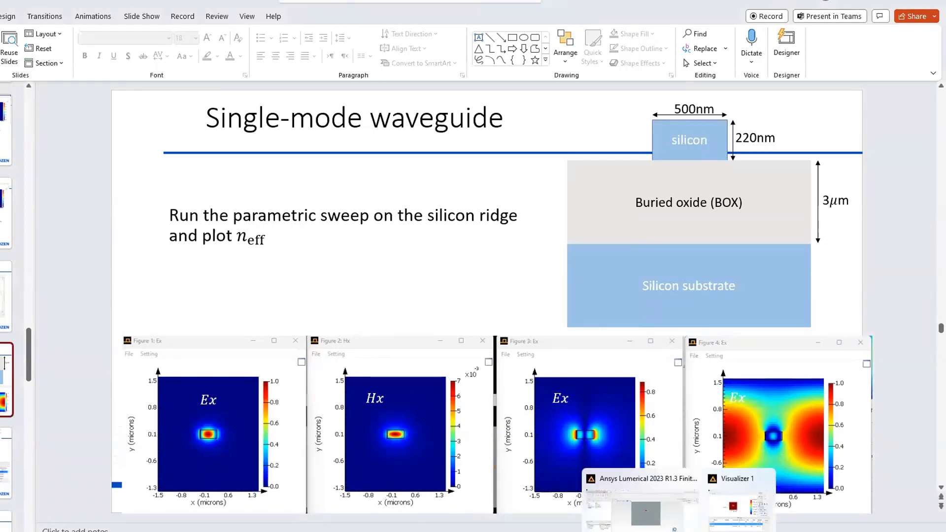
{"action": "left_click", "coordinate": [643, 520]}
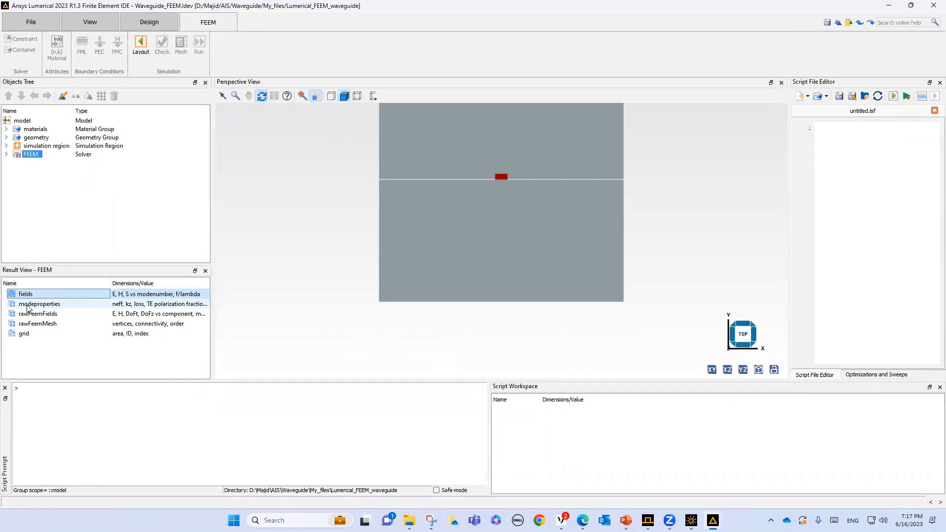
Step: Plot modeproperties in a new visualizer, enlarge it and move it to the upper left
{"action": "left_click", "coordinate": [28, 306]}
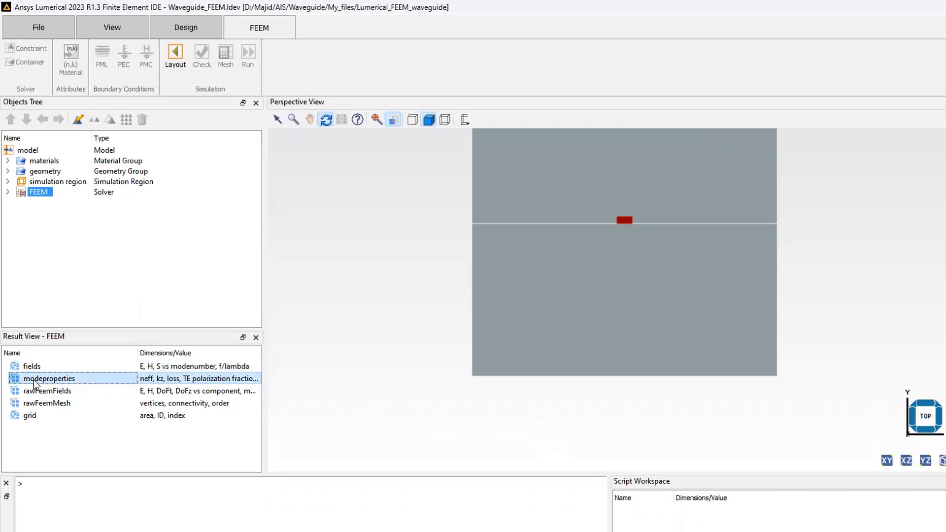
{"action": "right_click", "coordinate": [34, 380]}
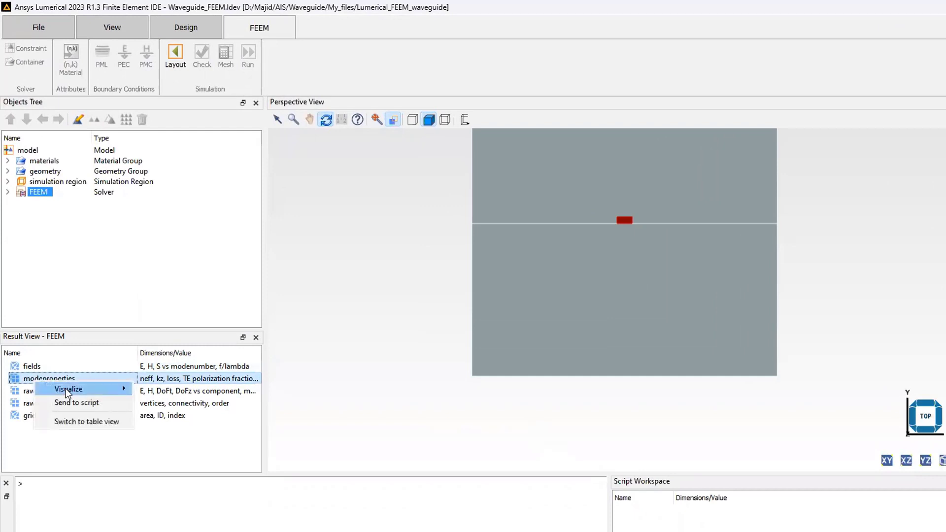
{"action": "mouse_move", "coordinate": [67, 391]}
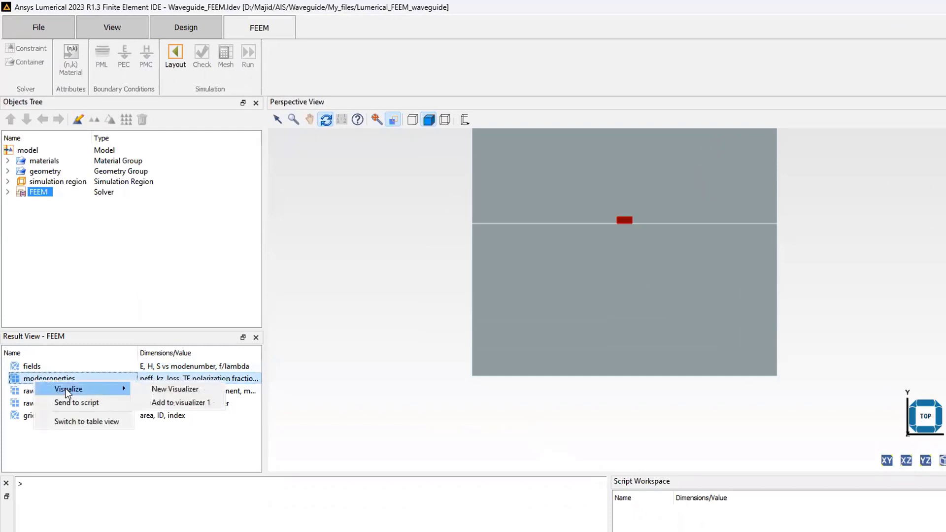
{"action": "left_click", "coordinate": [162, 388]}
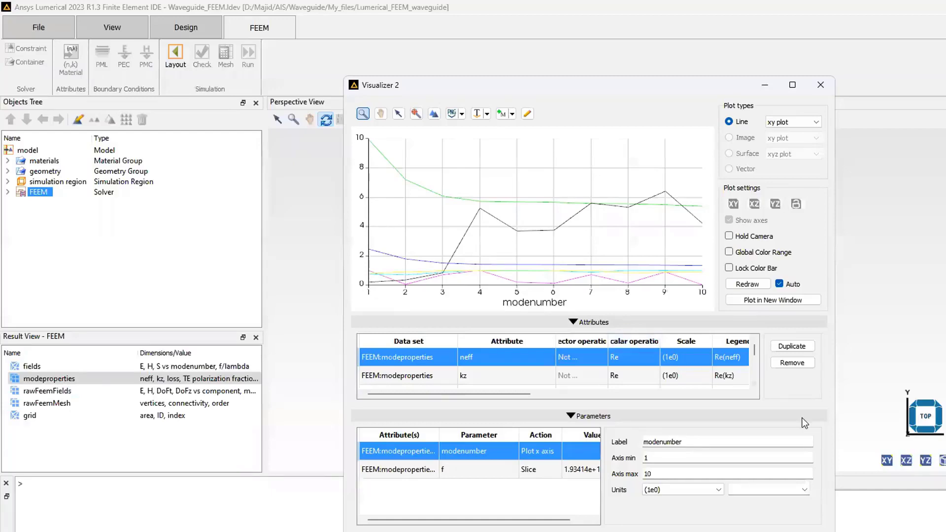
{"action": "left_click_drag", "start_coordinate": [834, 531], "coordinate": [792, 512]}
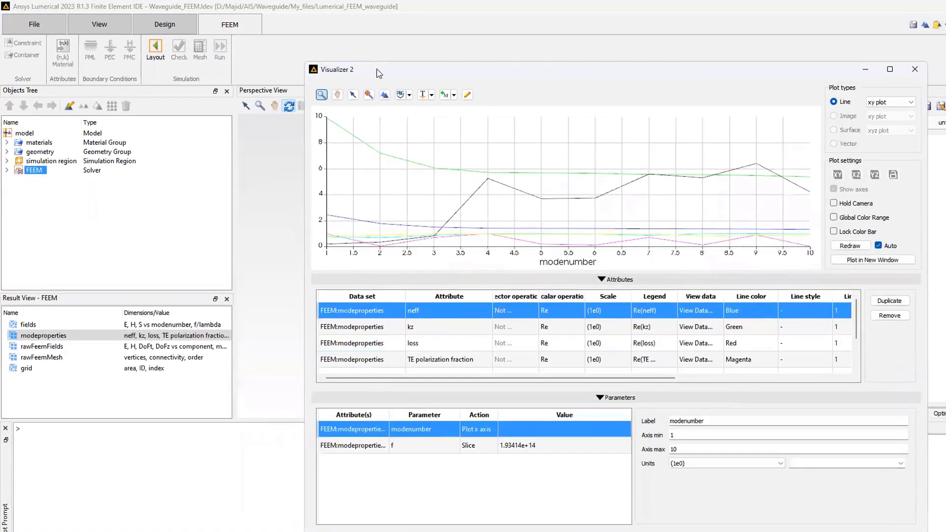
{"action": "left_click_drag", "start_coordinate": [376, 74], "coordinate": [193, 13]}
Step: Remove effective area, TM/TE fractions, TE polarization, loss and kz, leaving only Re(neff) versus mode number
{"action": "scroll", "coordinate": [293, 293], "scroll_direction": "down", "scroll_amount": 1}
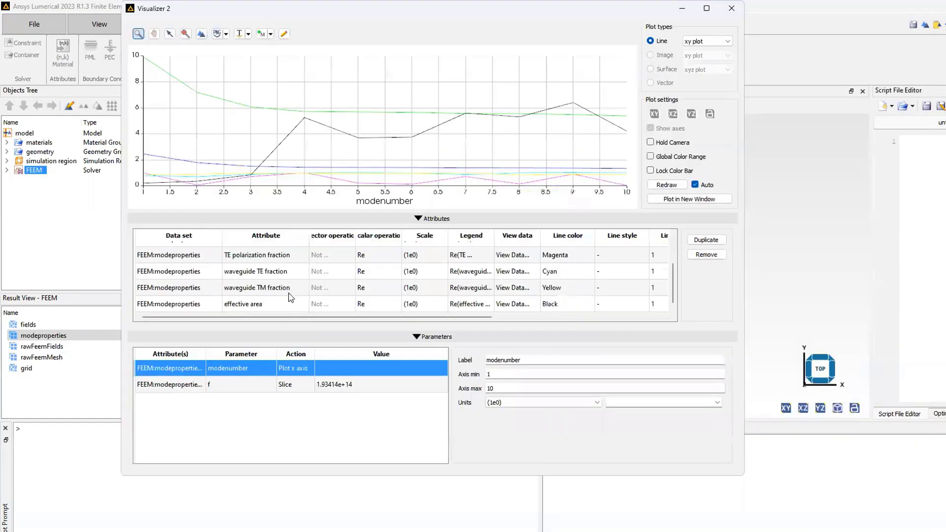
{"action": "left_click", "coordinate": [266, 304]}
{"action": "left_click", "coordinate": [715, 255]}
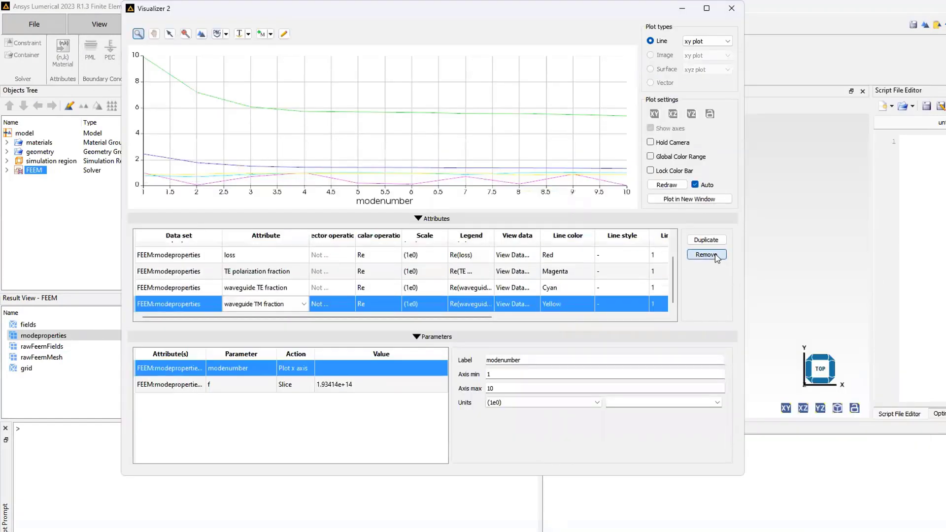
{"action": "left_click", "coordinate": [715, 255]}
{"action": "left_click", "coordinate": [716, 256]}
{"action": "left_click", "coordinate": [714, 255]}
{"action": "left_click", "coordinate": [714, 255]}
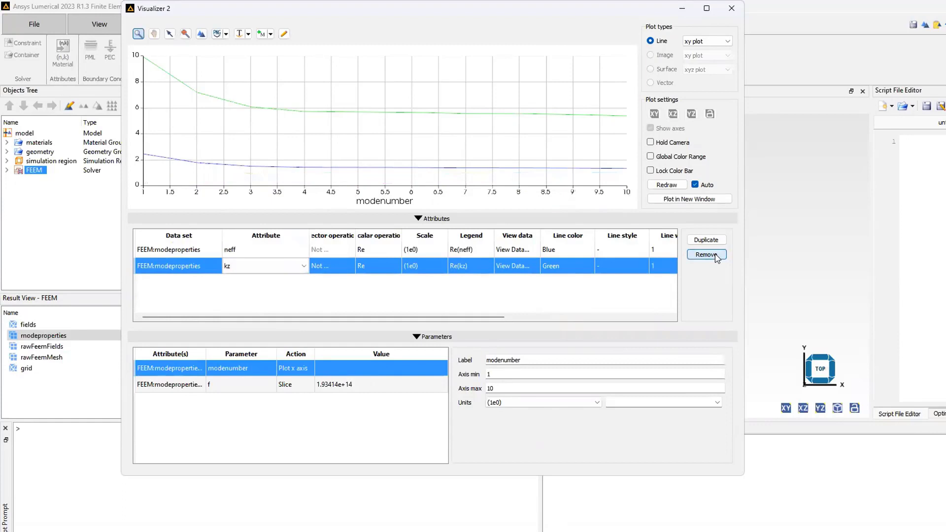
{"action": "left_click", "coordinate": [714, 256]}
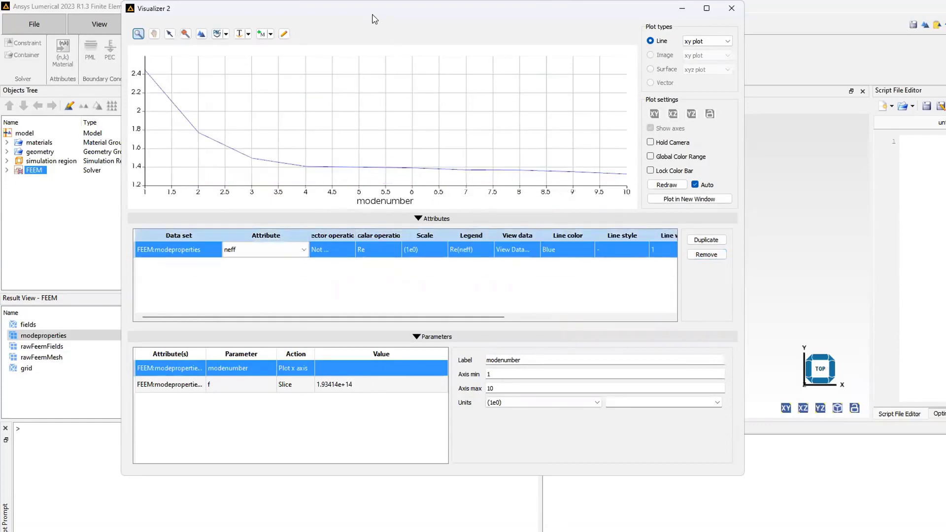
{"action": "left_click_drag", "start_coordinate": [374, 19], "coordinate": [494, 136]}
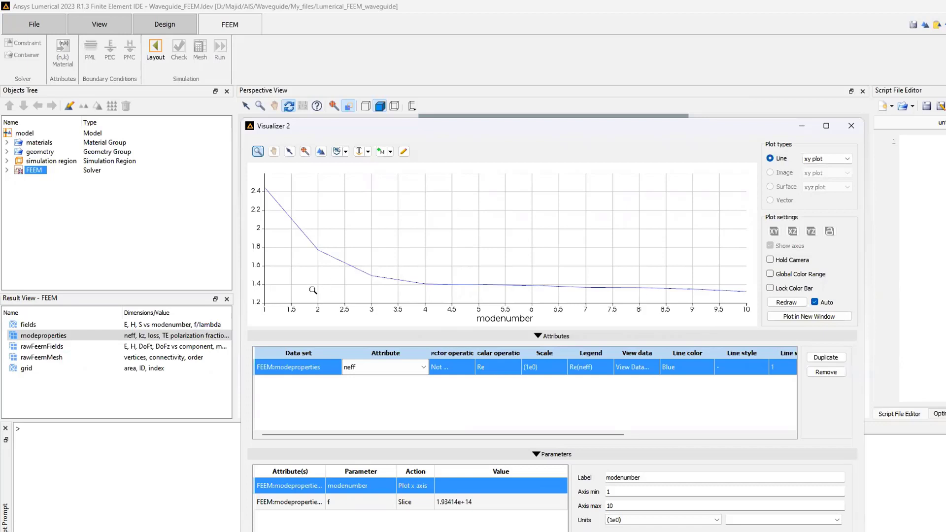
{"action": "mouse_move", "coordinate": [265, 188]}
{"action": "mouse_move", "coordinate": [318, 251]}
{"action": "mouse_move", "coordinate": [371, 275]}
{"action": "mouse_move", "coordinate": [426, 282]}
Step: Switch to PowerPoint and go to slide 12, the Effective Index slide
{"action": "left_click", "coordinate": [650, 480]}
{"action": "scroll", "coordinate": [96, 234], "scroll_direction": "up", "scroll_amount": 10}
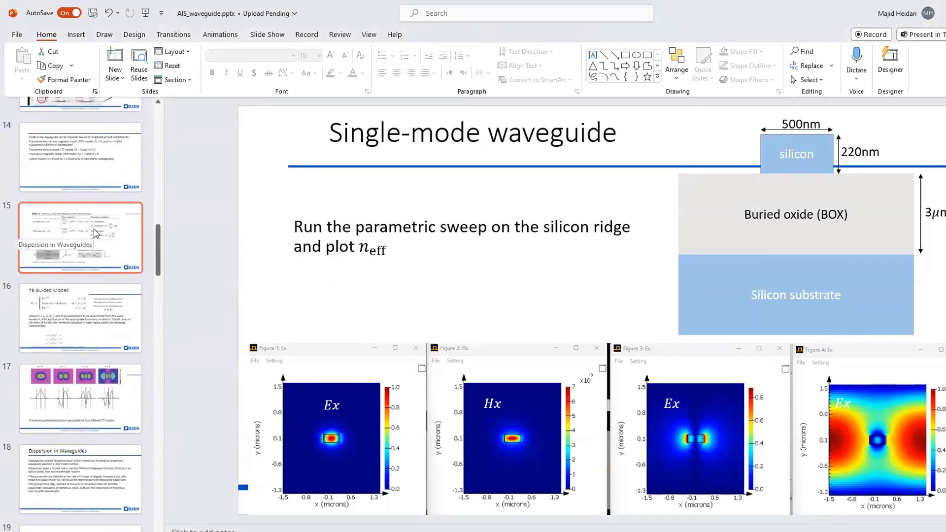
{"action": "scroll", "coordinate": [96, 234], "scroll_direction": "up", "scroll_amount": 5}
{"action": "scroll", "coordinate": [96, 234], "scroll_direction": "up", "scroll_amount": 3}
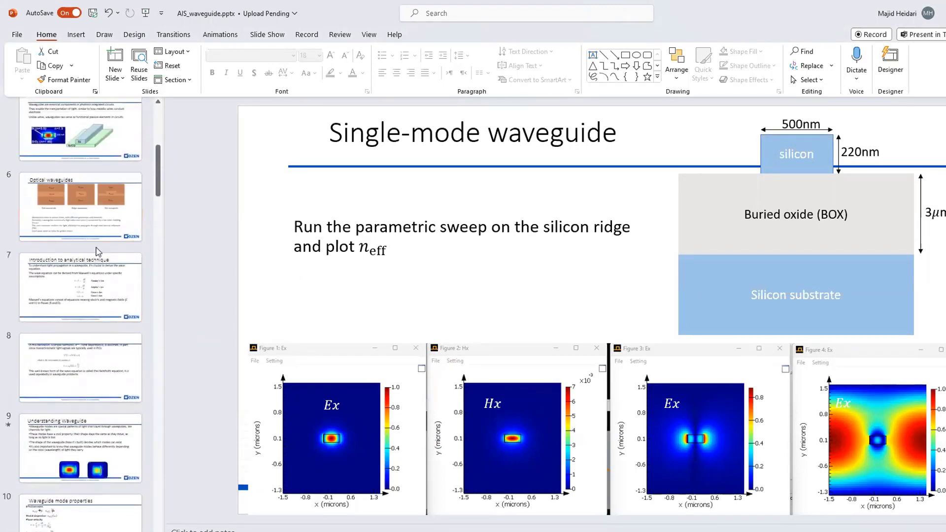
{"action": "scroll", "coordinate": [97, 233], "scroll_direction": "up", "scroll_amount": 3}
{"action": "scroll", "coordinate": [97, 252], "scroll_direction": "down", "scroll_amount": 3}
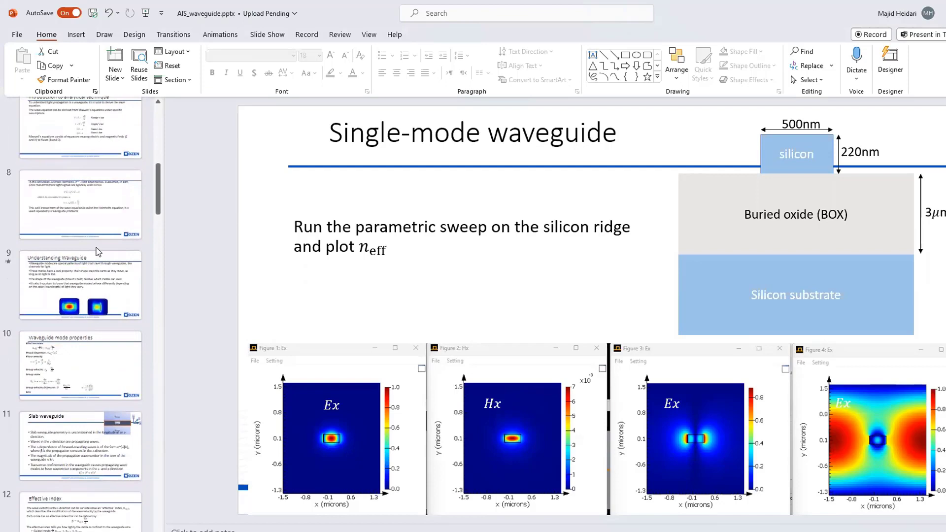
{"action": "scroll", "coordinate": [97, 251], "scroll_direction": "down", "scroll_amount": 2}
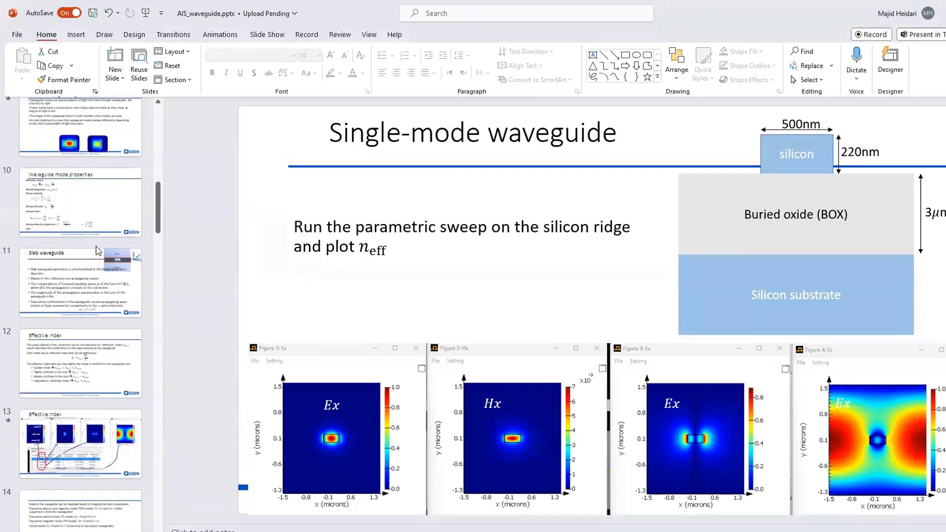
{"action": "scroll", "coordinate": [97, 251], "scroll_direction": "down", "scroll_amount": 2}
{"action": "left_click", "coordinate": [73, 206]}
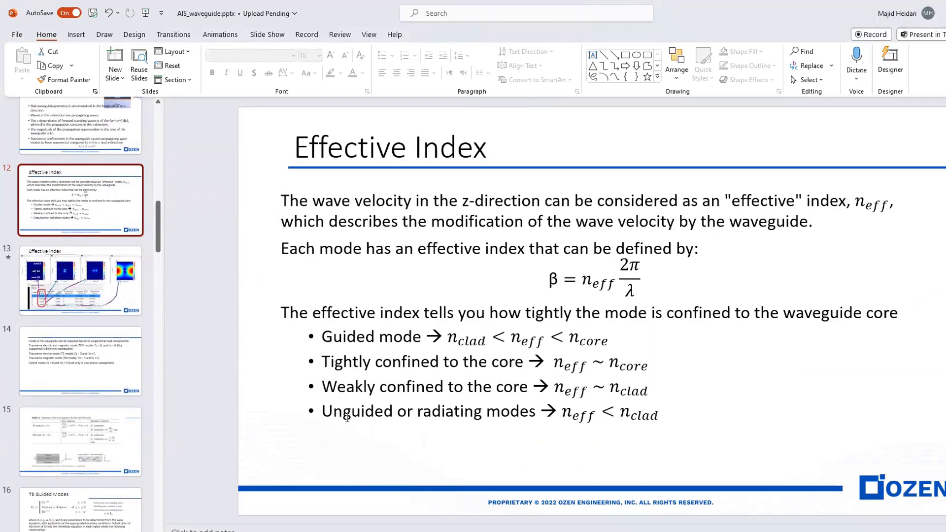
Step: Highlight 'Unguided or radiating modes' and 'Guided mode', pointing to the n_clad < n_eff < n_core condition
{"action": "left_click", "coordinate": [326, 414]}
{"action": "left_click_drag", "start_coordinate": [350, 413], "coordinate": [537, 417]}
{"action": "left_click", "coordinate": [396, 388]}
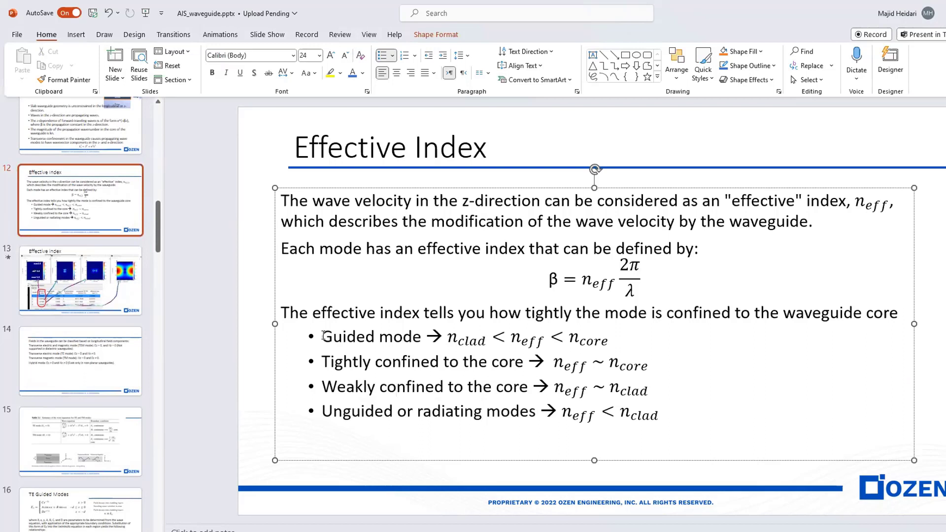
{"action": "left_click_drag", "start_coordinate": [322, 338], "coordinate": [425, 339]}
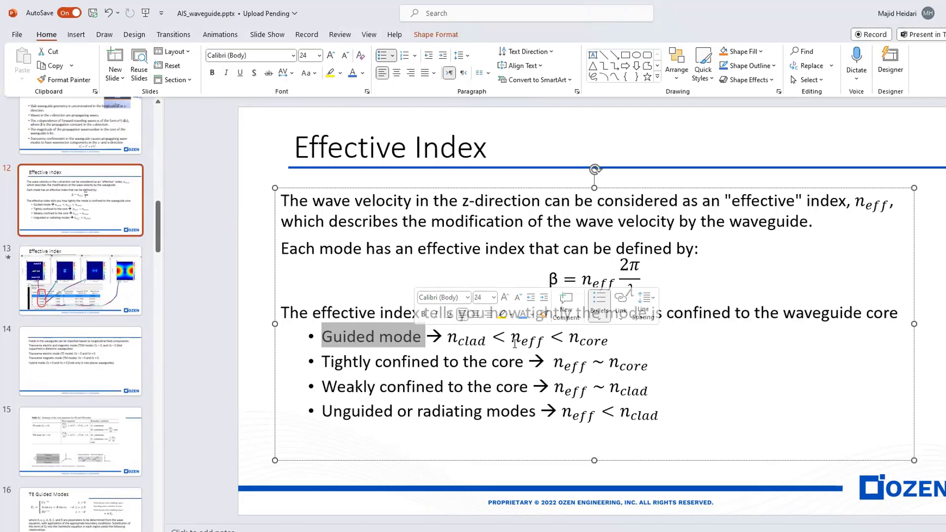
{"action": "left_click", "coordinate": [548, 341]}
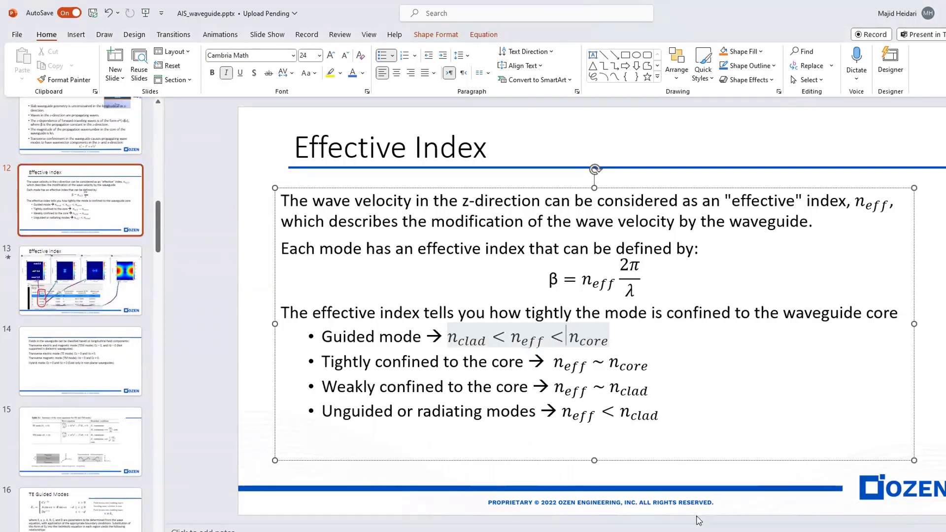
{"action": "mouse_move", "coordinate": [785, 531]}
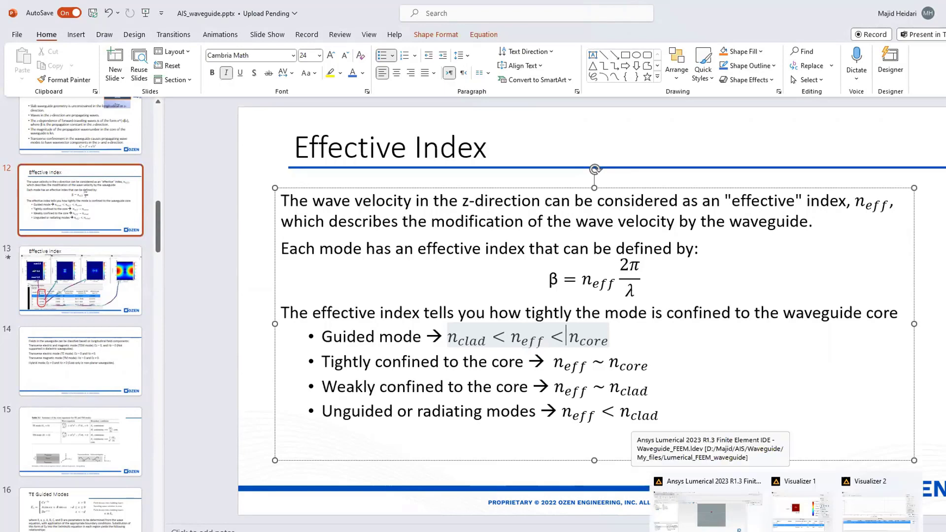
Step: Review the neff plot, then highlight 'Weakly confined to the core' on the Effective Index slide
{"action": "left_click", "coordinate": [862, 507]}
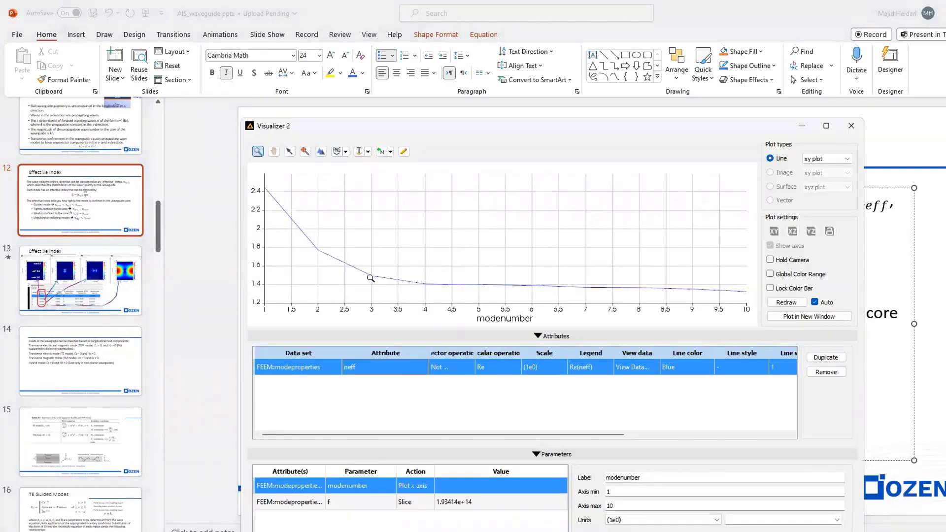
{"action": "mouse_move", "coordinate": [372, 276]}
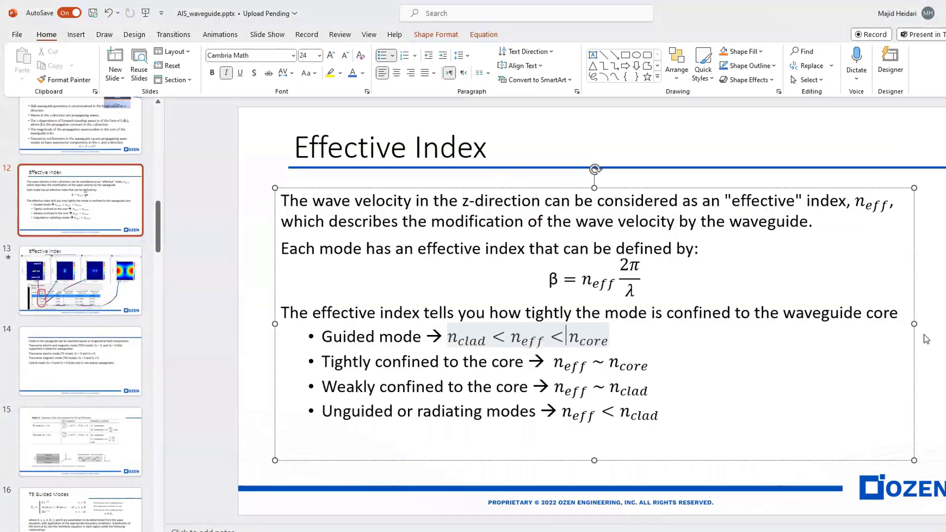
{"action": "left_click", "coordinate": [925, 339]}
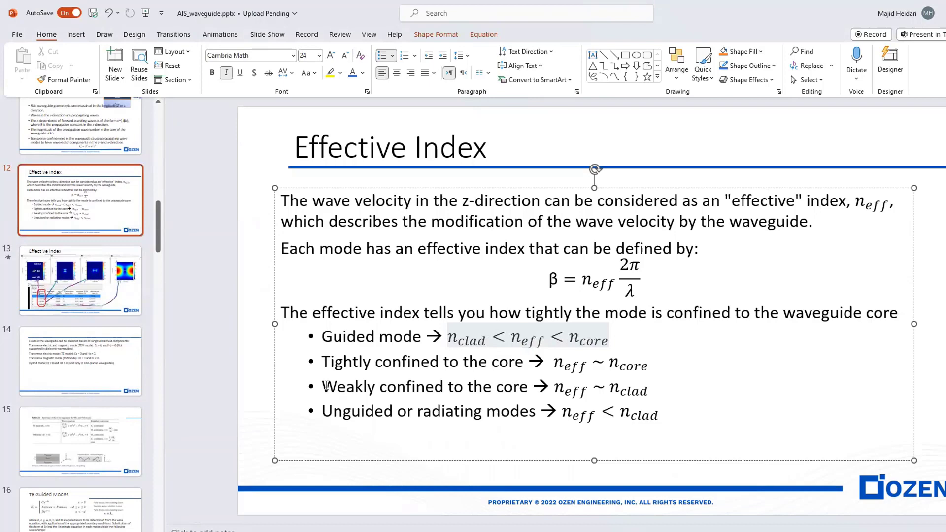
{"action": "left_click_drag", "start_coordinate": [326, 386], "coordinate": [530, 381]}
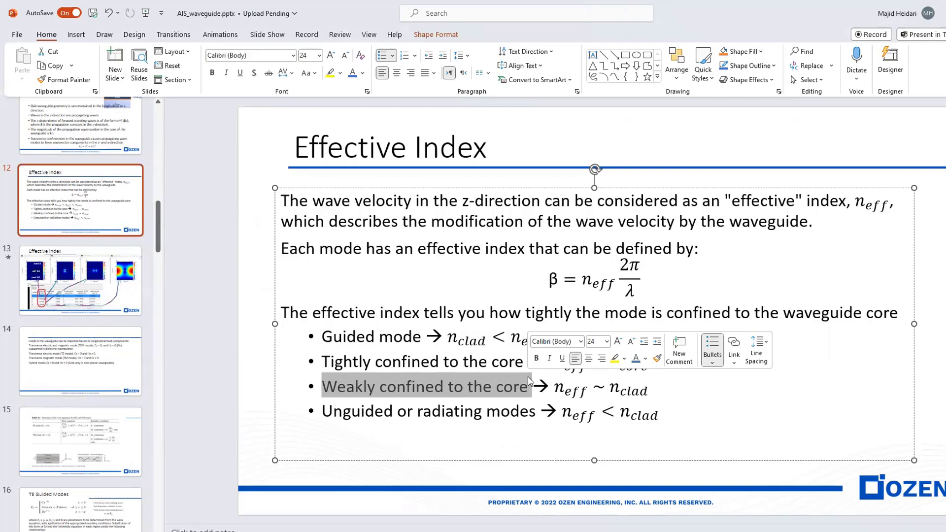
Step: Bring the Visualizer 2 neff plot forward and close it
{"action": "mouse_move", "coordinate": [787, 531]}
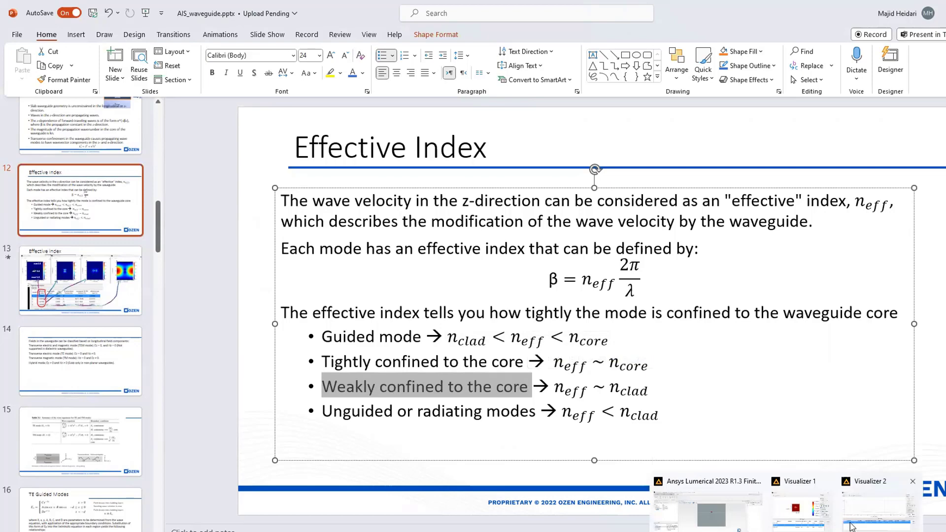
{"action": "left_click", "coordinate": [861, 509]}
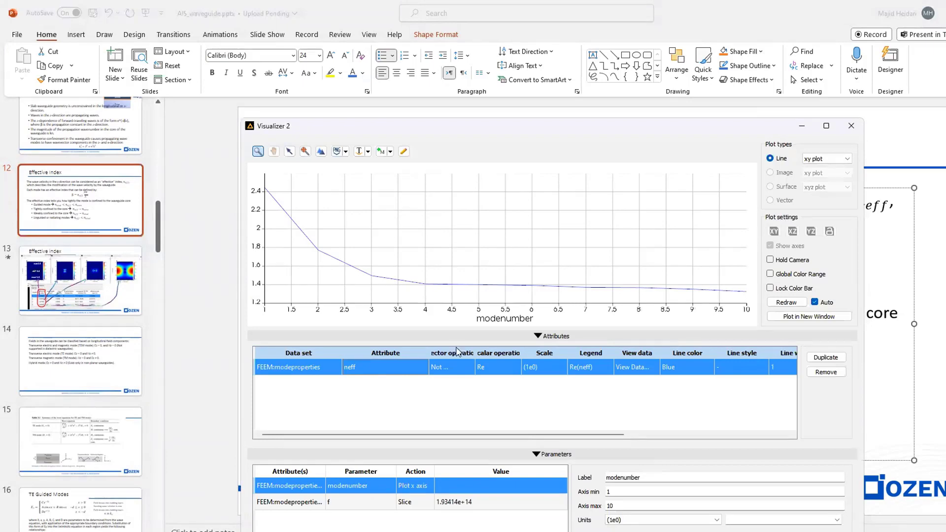
{"action": "left_click", "coordinate": [850, 129]}
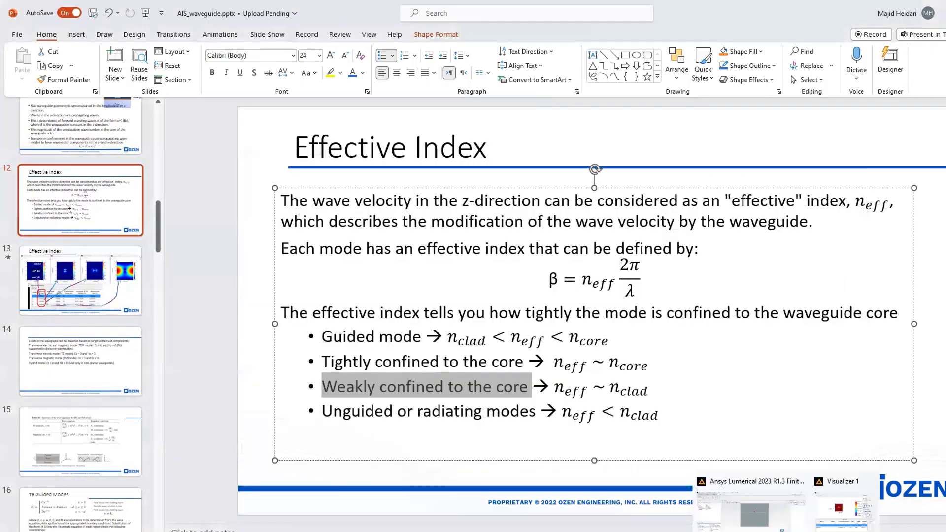
Step: Widen FEEM's Script File Editor and copy the sweep .lsf script from the FEEM_W folder
{"action": "left_click", "coordinate": [760, 526]}
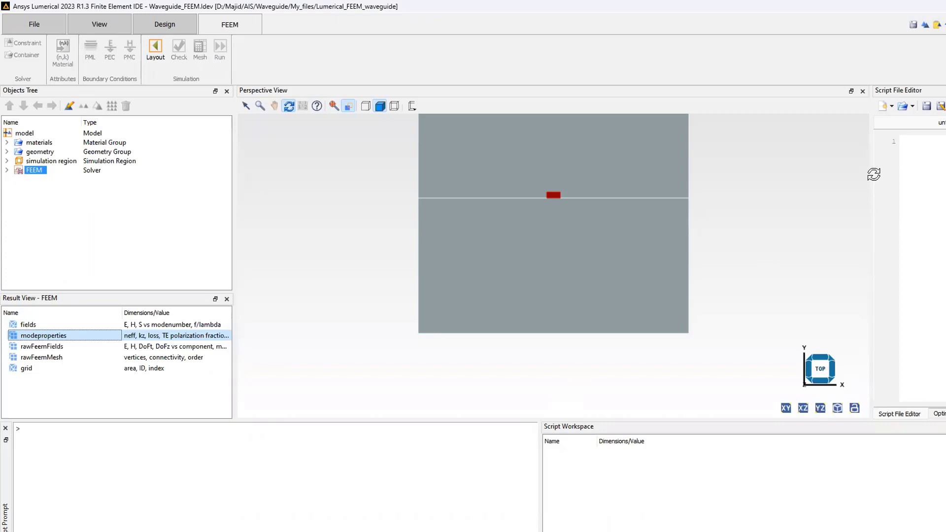
{"action": "left_click_drag", "start_coordinate": [868, 163], "coordinate": [724, 163]}
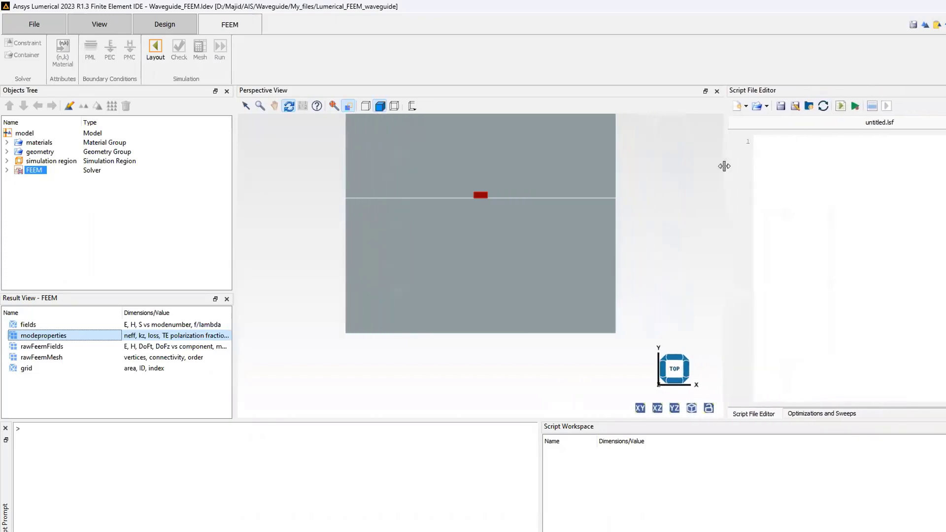
{"action": "left_click", "coordinate": [758, 107]}
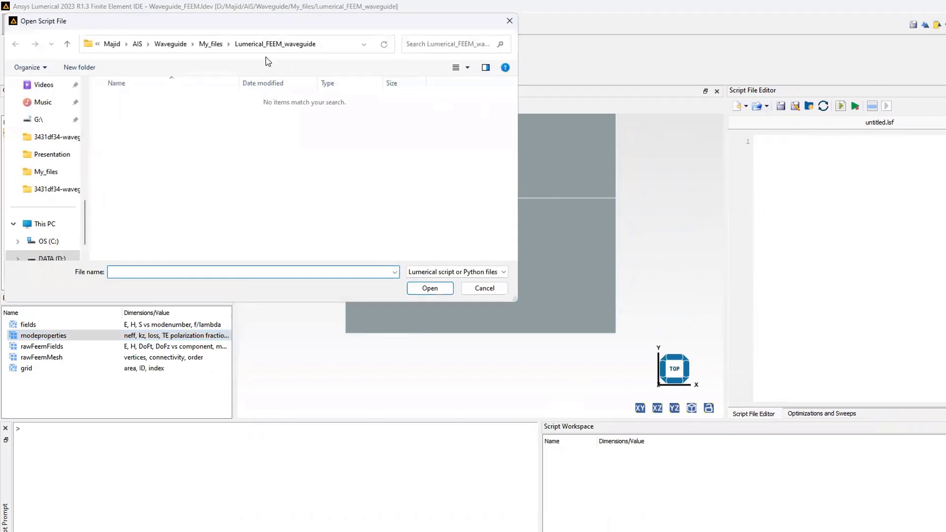
{"action": "left_click", "coordinate": [213, 45]}
{"action": "double_click", "coordinate": [144, 100]}
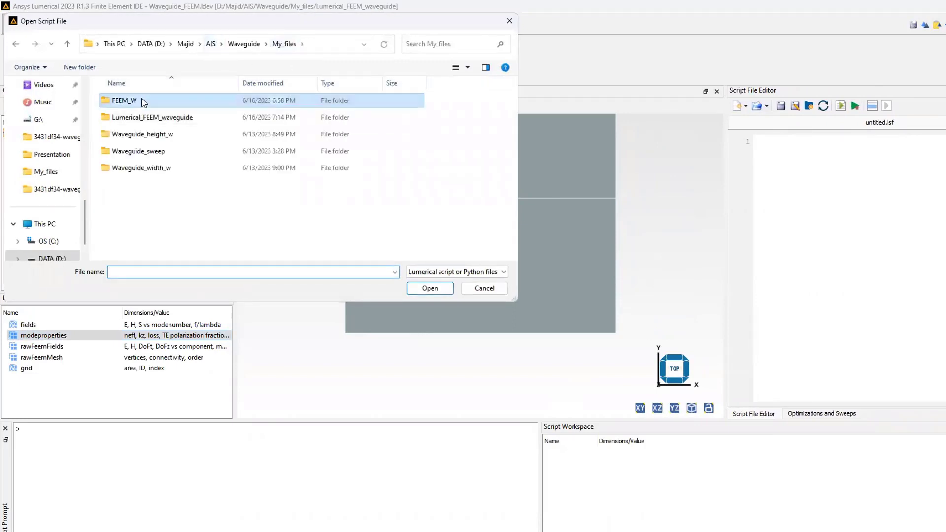
{"action": "left_click", "coordinate": [146, 102]}
{"action": "right_click", "coordinate": [146, 102]}
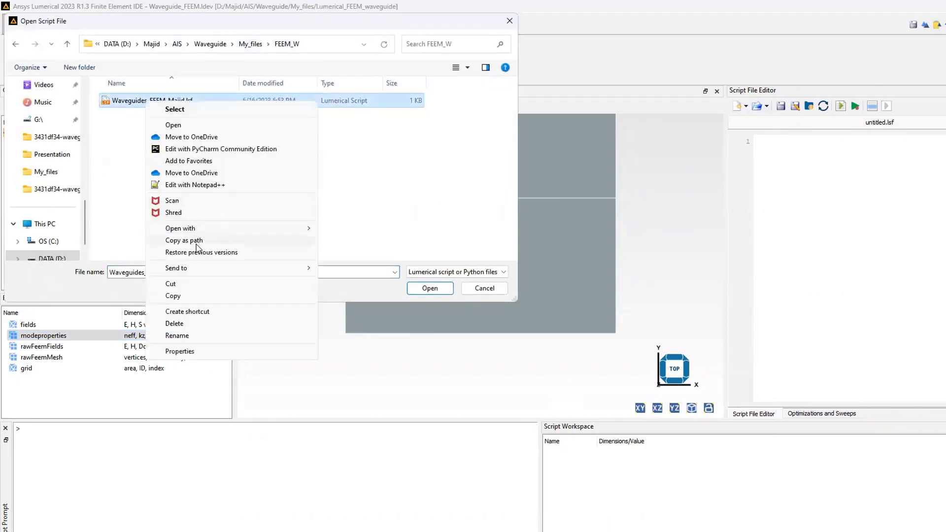
{"action": "left_click", "coordinate": [187, 300]}
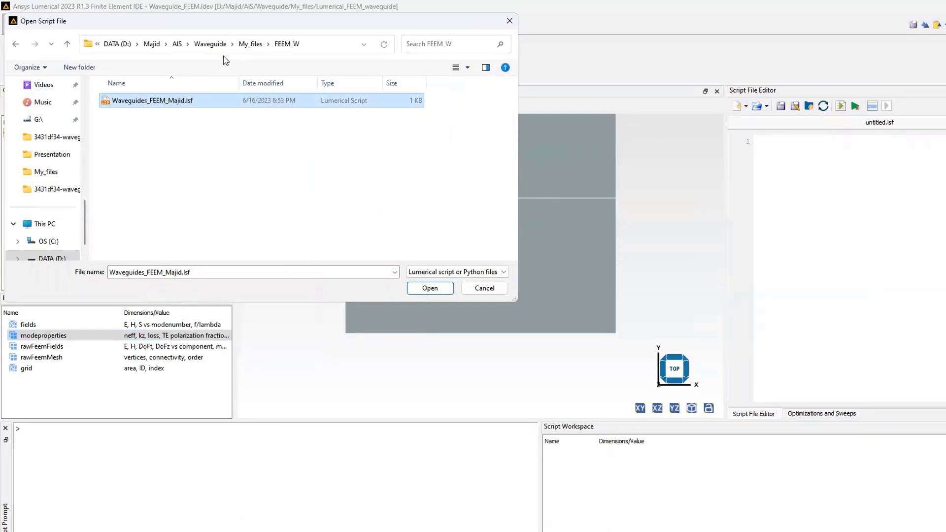
Step: Paste the script into Lumerical_FEEM_waveguide, load it in the editor and select all its code
{"action": "left_click", "coordinate": [251, 45]}
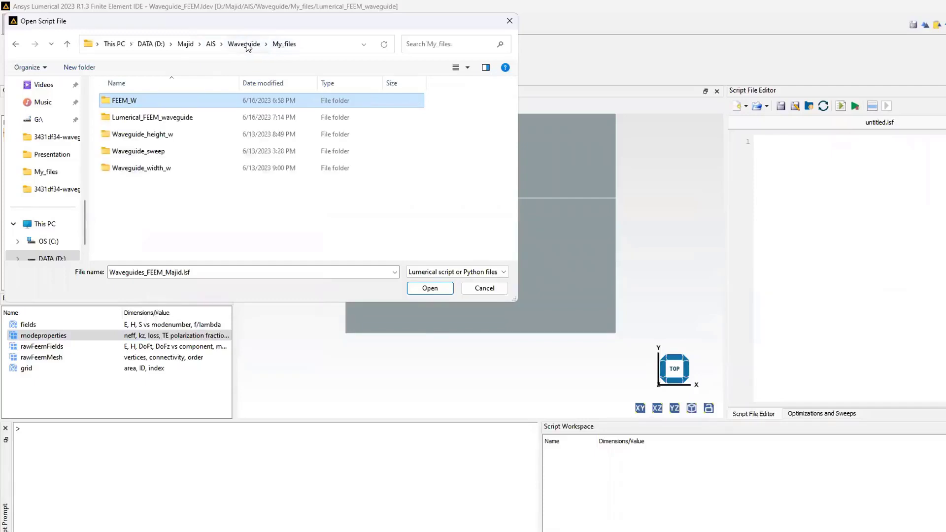
{"action": "double_click", "coordinate": [170, 118]}
{"action": "right_click", "coordinate": [172, 138]}
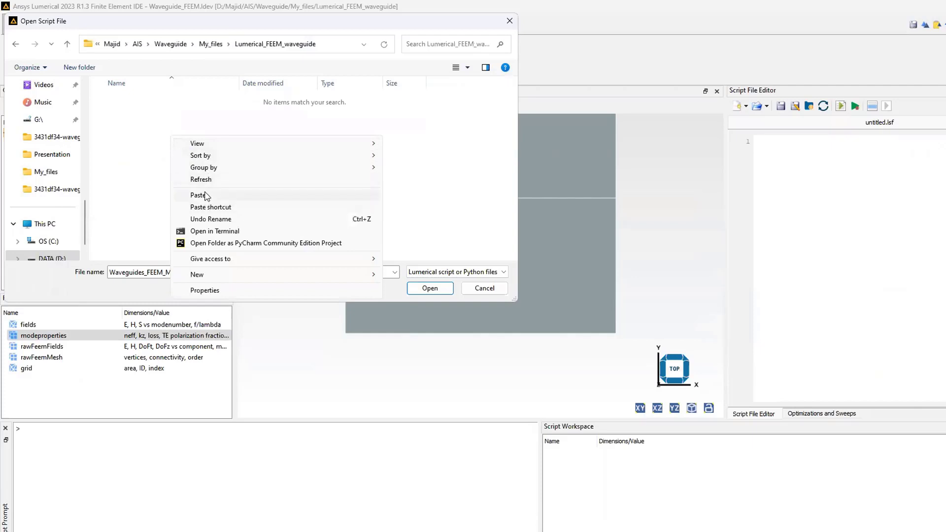
{"action": "left_click", "coordinate": [204, 195]}
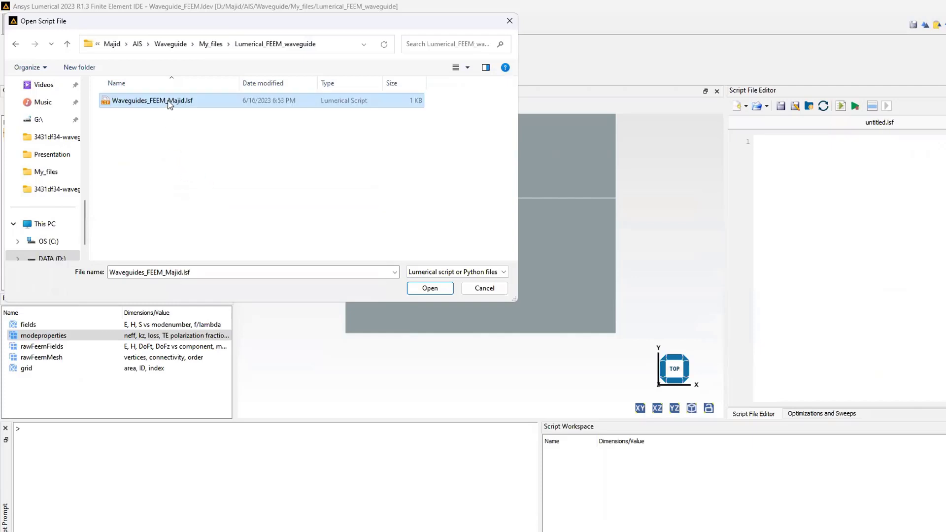
{"action": "double_click", "coordinate": [168, 104]}
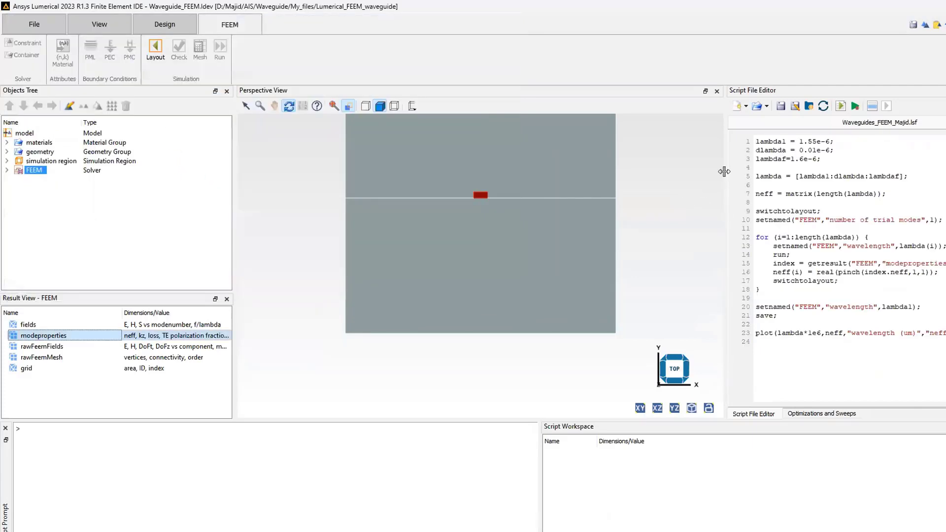
{"action": "left_click_drag", "start_coordinate": [724, 171], "coordinate": [630, 192]}
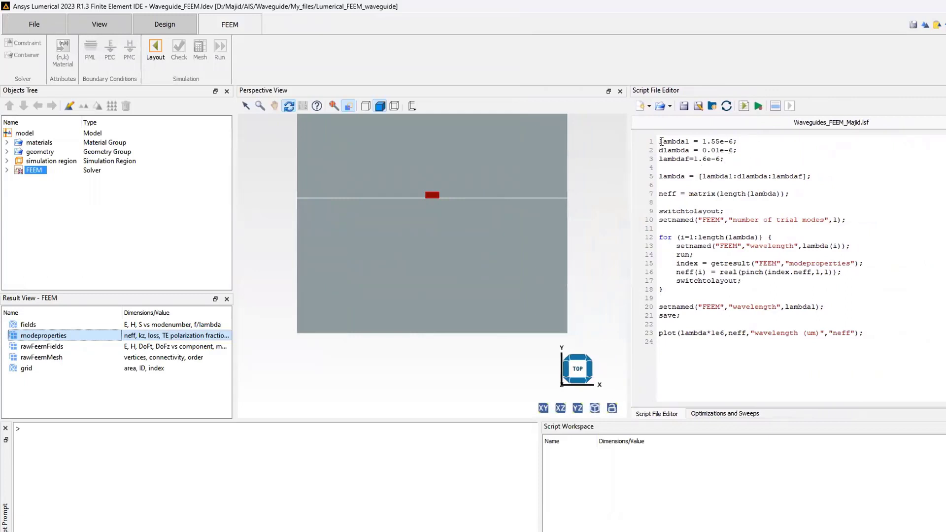
{"action": "left_click_drag", "start_coordinate": [661, 142], "coordinate": [785, 355]}
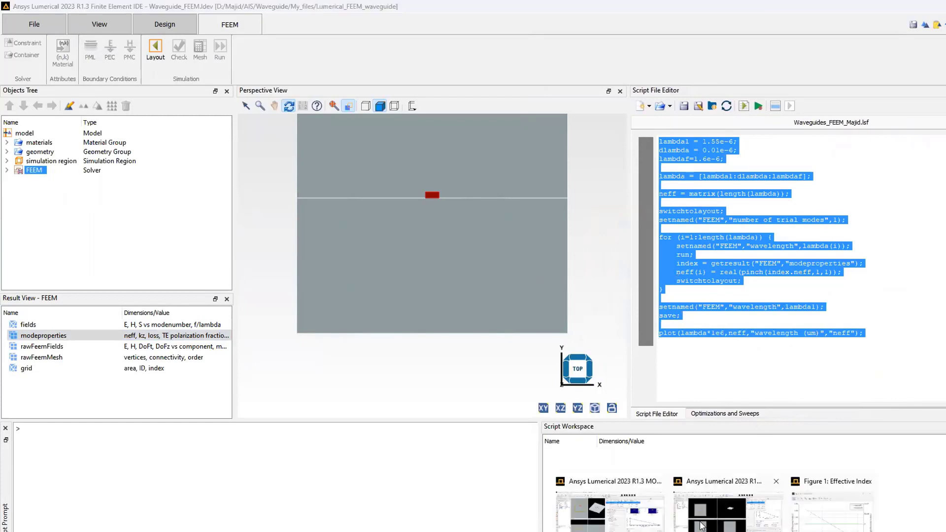
Step: In MODE, confirm the 1.6 µm stop wavelength, run the Frequency Sweep, then switch back to FEEM
{"action": "left_click", "coordinate": [705, 525]}
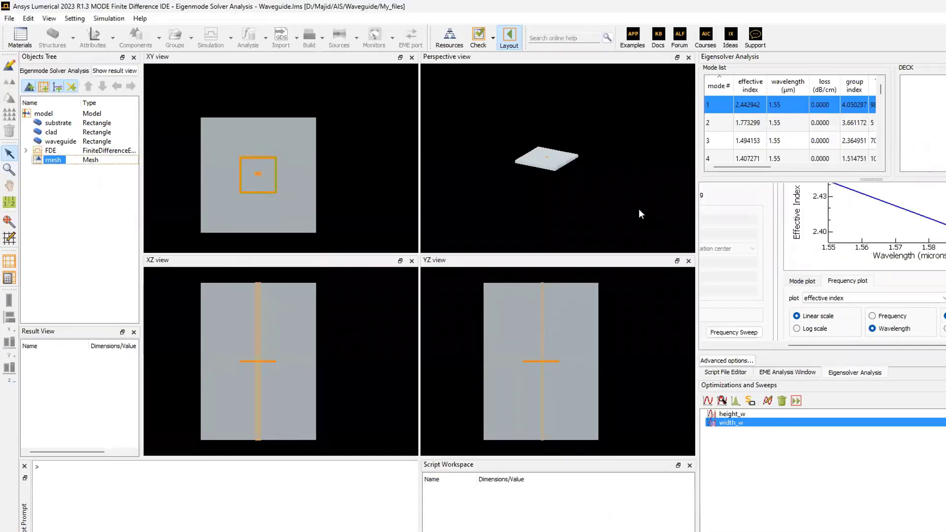
{"action": "left_click_drag", "start_coordinate": [697, 241], "coordinate": [419, 250]}
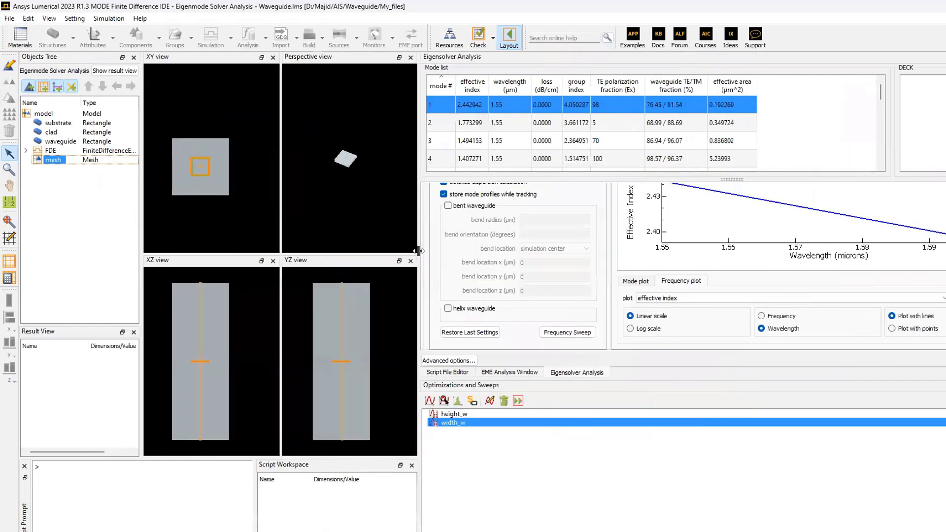
{"action": "scroll", "coordinate": [510, 199], "scroll_direction": "up", "scroll_amount": 5}
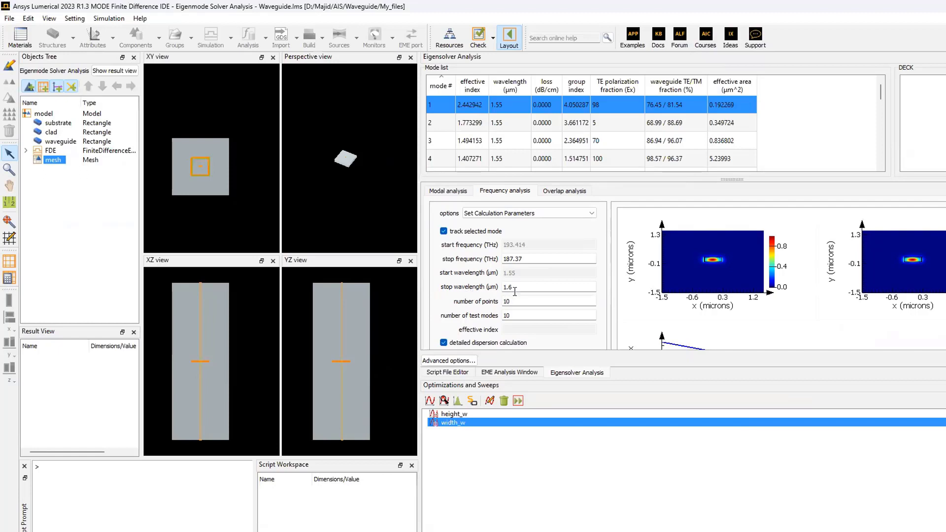
{"action": "double_click", "coordinate": [514, 290]}
{"action": "scroll", "coordinate": [690, 266], "scroll_direction": "down", "scroll_amount": 5}
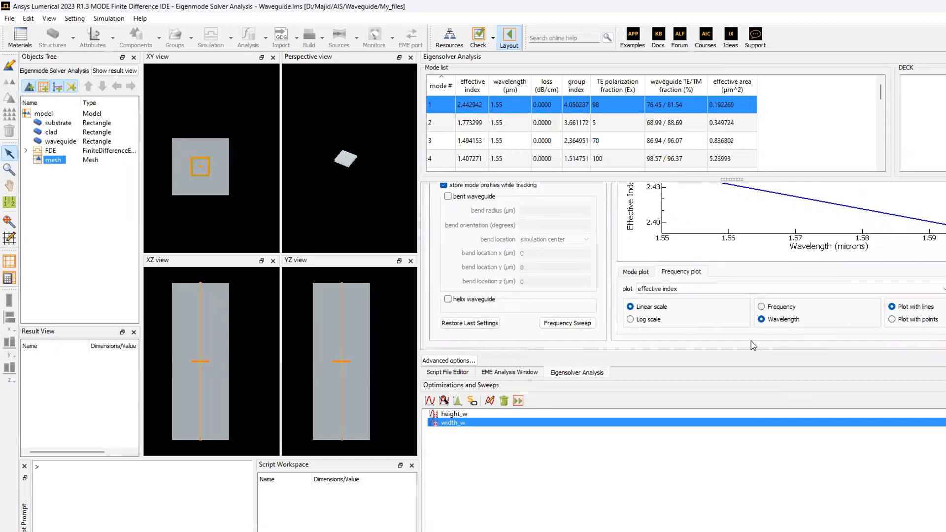
{"action": "left_click", "coordinate": [569, 323]}
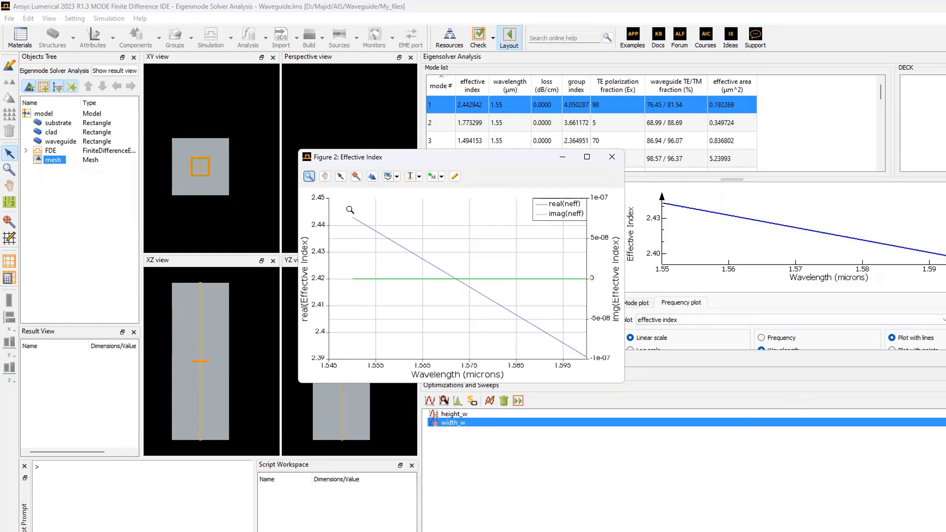
{"action": "left_click", "coordinate": [787, 531]}
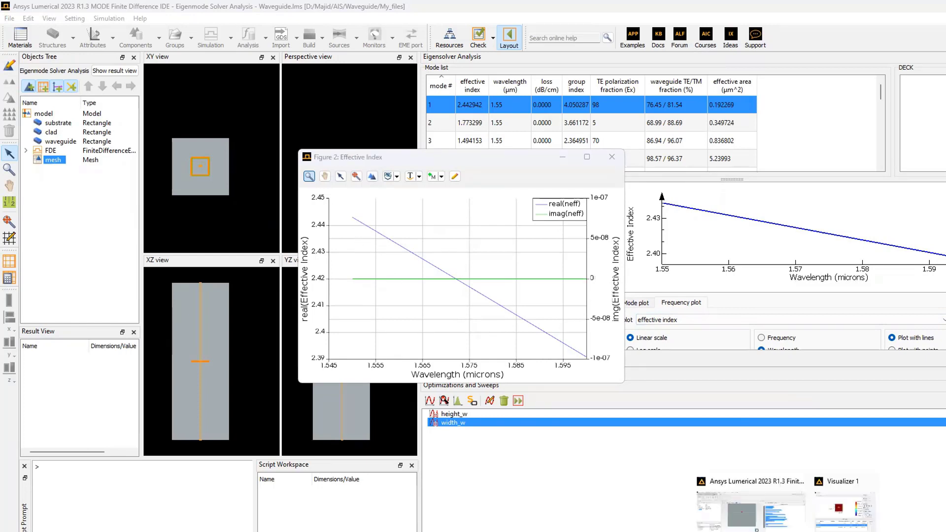
{"action": "left_click", "coordinate": [759, 522]}
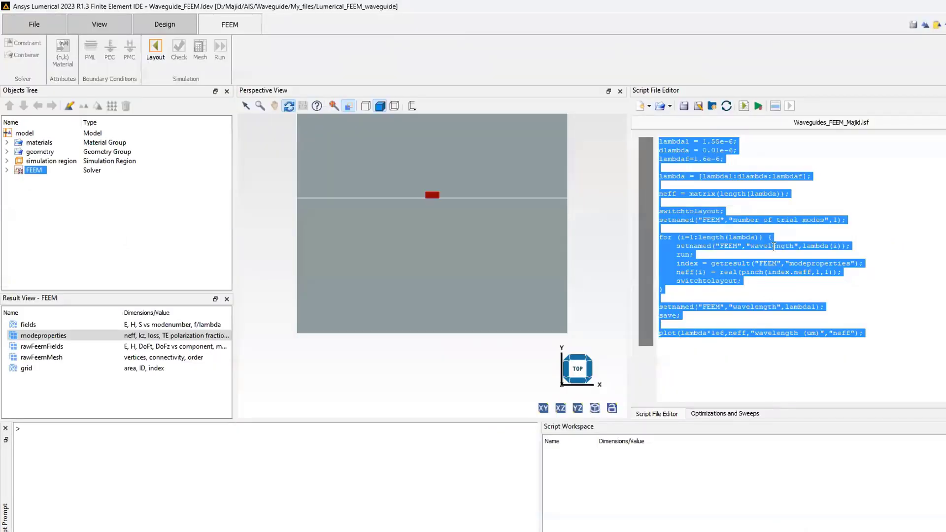
{"action": "left_click", "coordinate": [697, 159]}
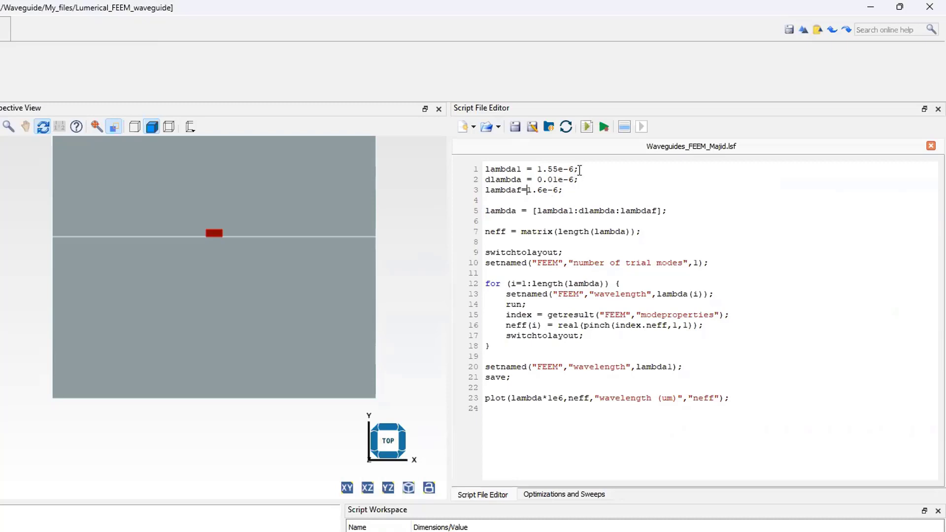
{"action": "left_click_drag", "start_coordinate": [582, 169], "coordinate": [465, 168]}
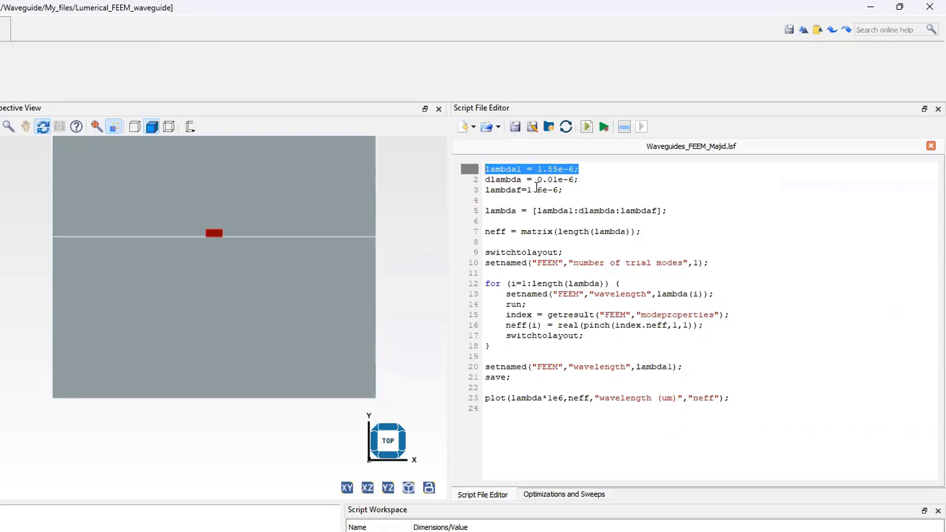
{"action": "left_click_drag", "start_coordinate": [580, 179], "coordinate": [473, 180]}
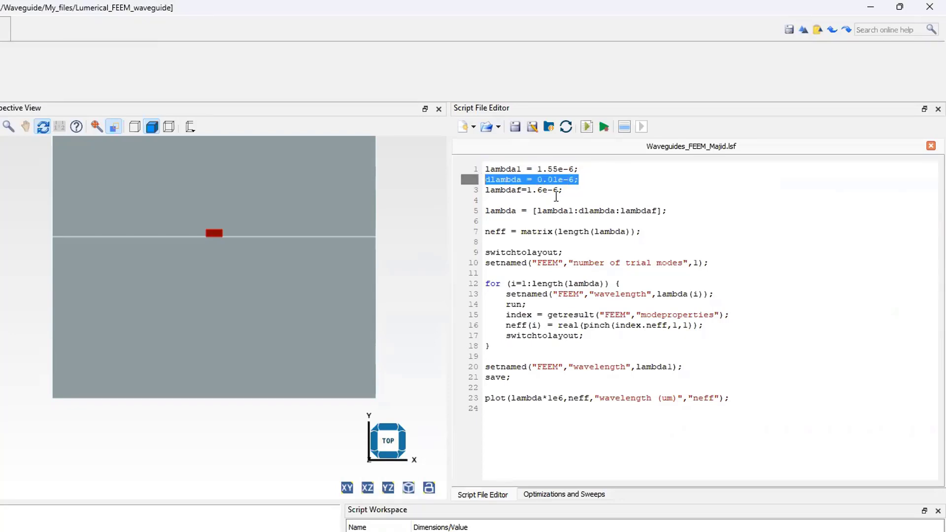
{"action": "left_click_drag", "start_coordinate": [567, 190], "coordinate": [477, 194]}
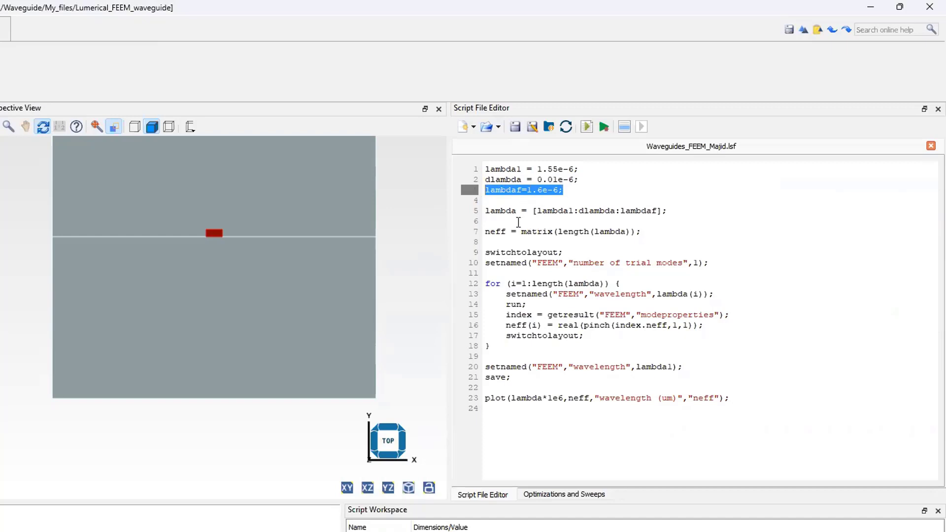
{"action": "left_click_drag", "start_coordinate": [668, 211], "coordinate": [475, 212]}
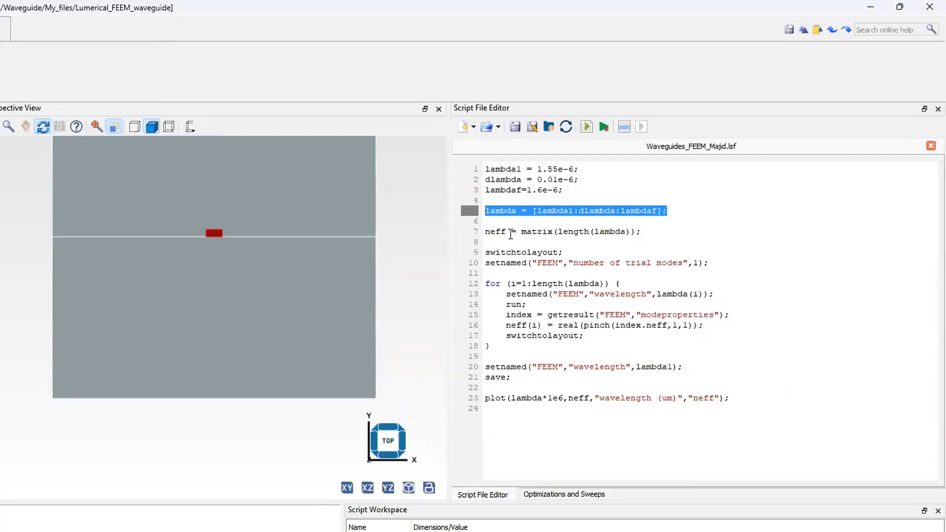
{"action": "left_click_drag", "start_coordinate": [667, 237], "coordinate": [464, 230]}
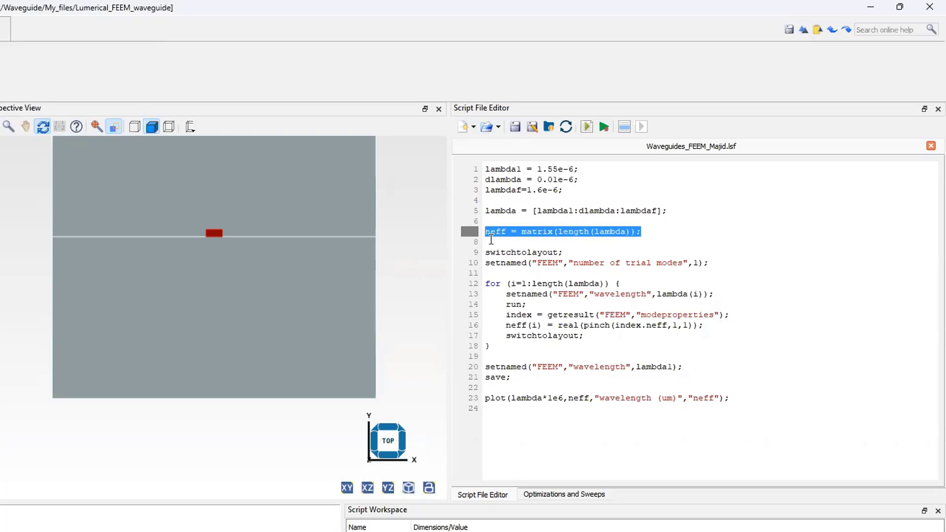
{"action": "left_click", "coordinate": [565, 239]}
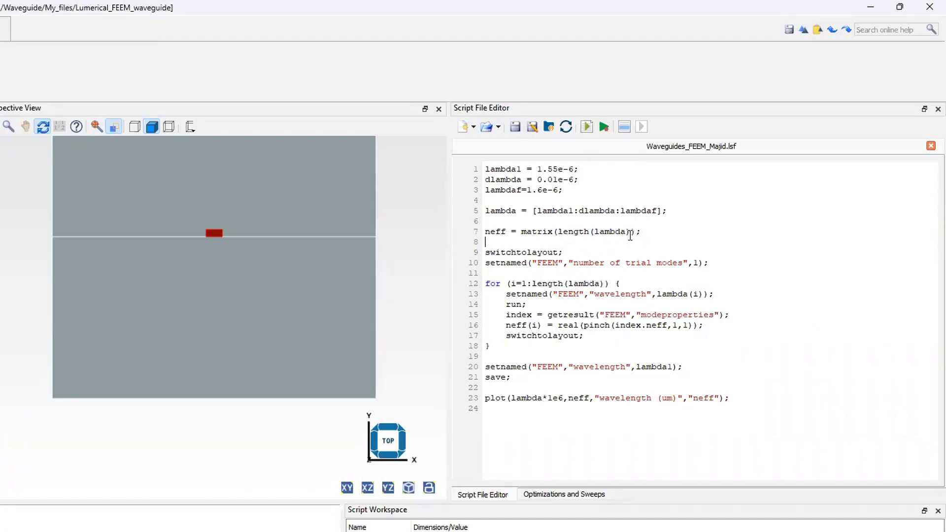
{"action": "left_click_drag", "start_coordinate": [630, 232], "coordinate": [500, 231]}
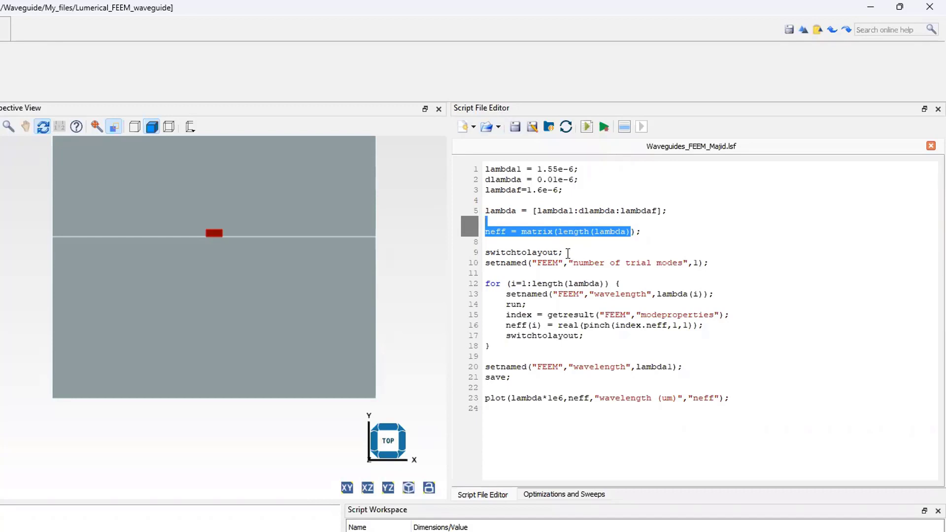
{"action": "left_click_drag", "start_coordinate": [563, 252], "coordinate": [477, 243]}
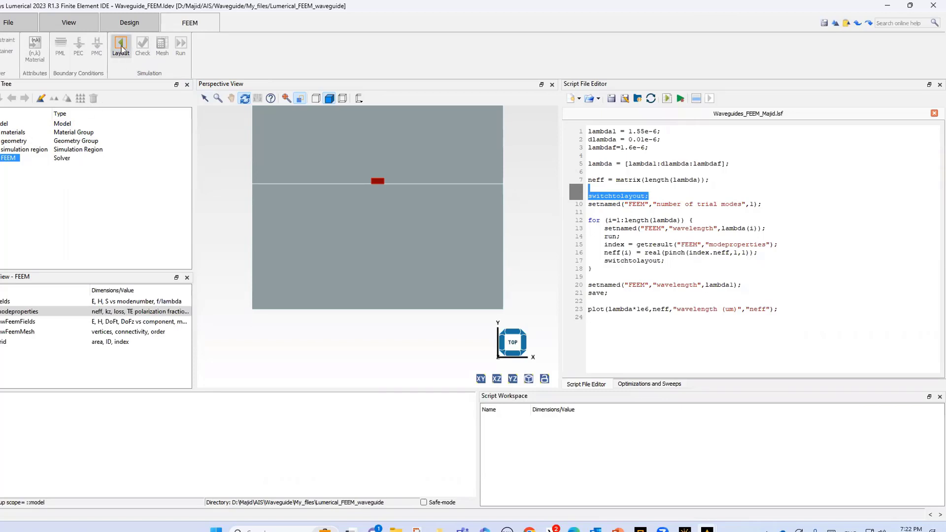
Step: Return the simulation to layout mode and highlight the script's trial-modes line
{"action": "left_click", "coordinate": [121, 43]}
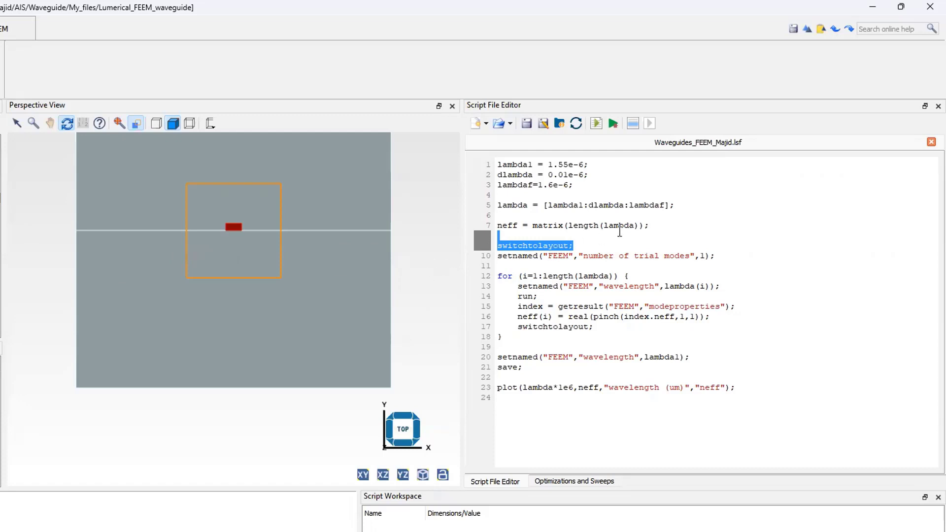
{"action": "left_click_drag", "start_coordinate": [718, 255], "coordinate": [414, 252]}
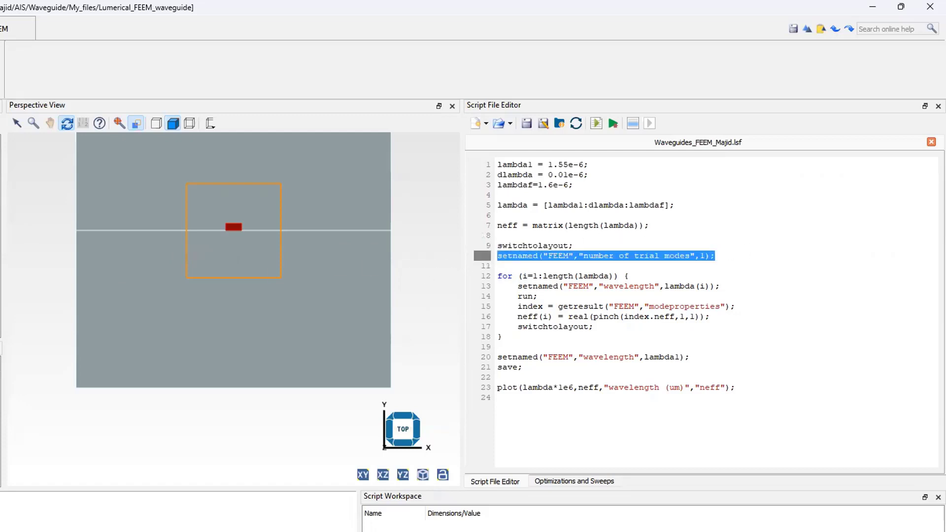
Step: Change the FEEM solver's number of trial modes from 10 to 1 and apply
{"action": "key", "text": "e"}
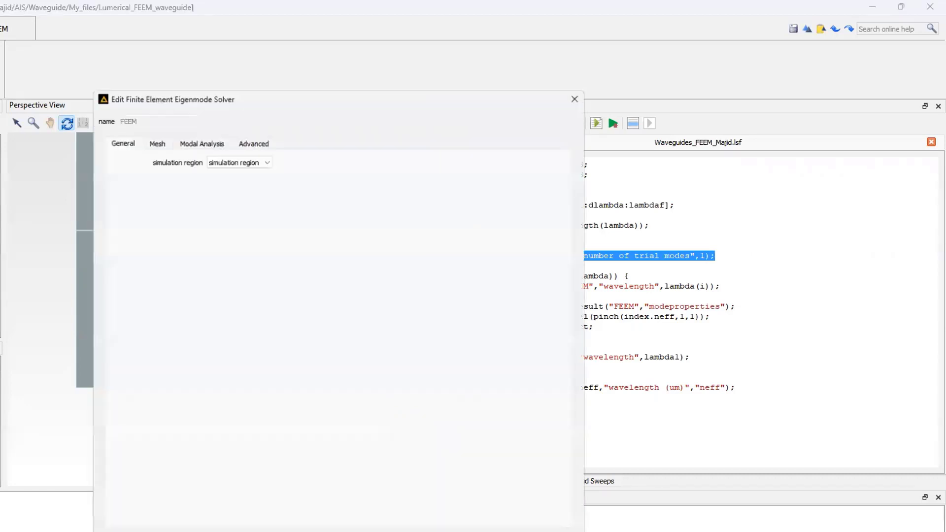
{"action": "left_click_drag", "start_coordinate": [334, 88], "coordinate": [105, 156]}
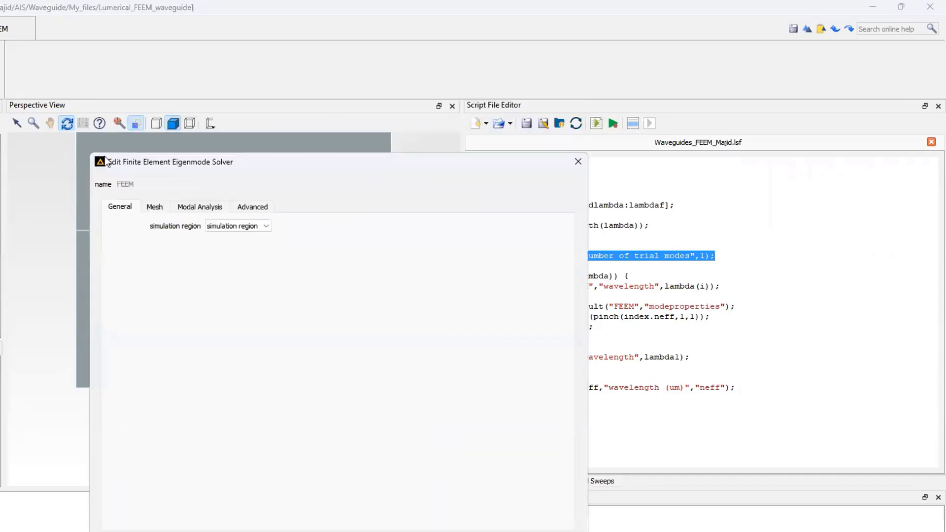
{"action": "left_click_drag", "start_coordinate": [246, 160], "coordinate": [0, 174]}
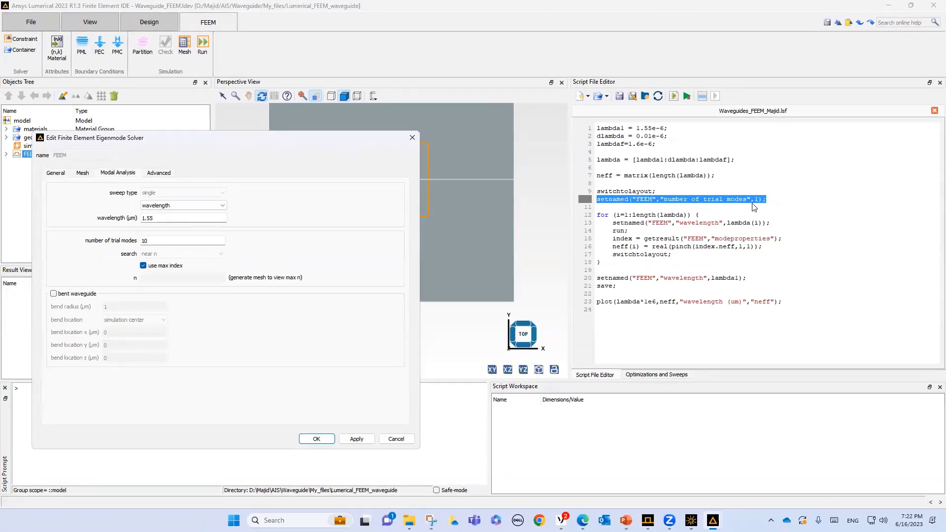
{"action": "left_click_drag", "start_coordinate": [184, 242], "coordinate": [110, 244]}
{"action": "type", "text": "1"}
{"action": "left_click", "coordinate": [356, 439]}
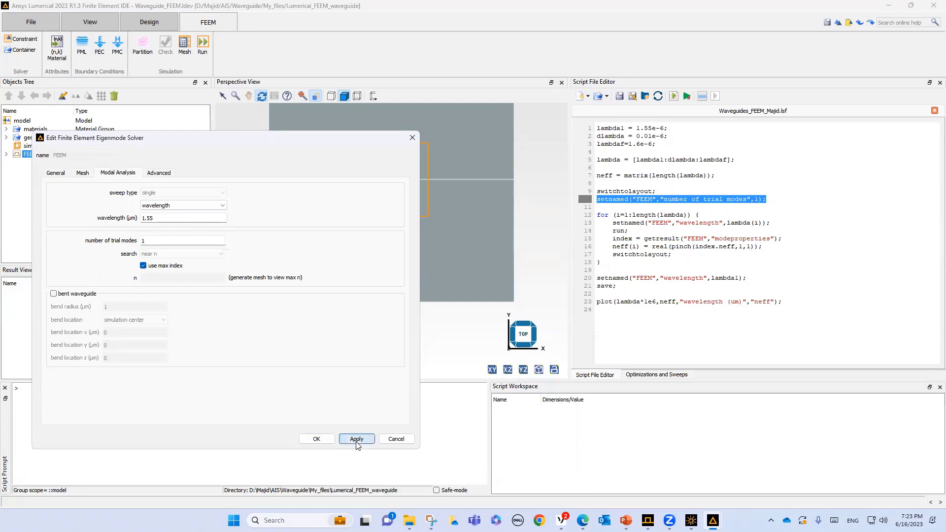
{"action": "left_click", "coordinate": [317, 439]}
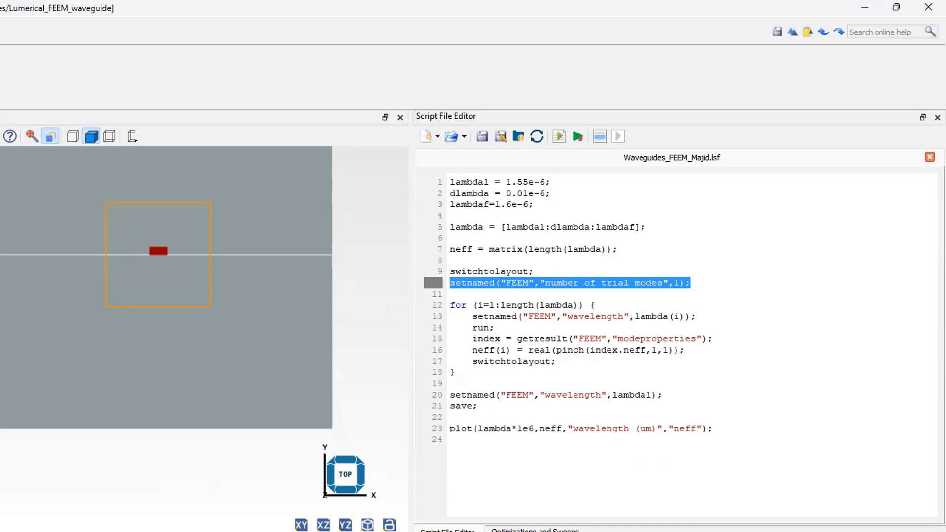
Step: Confirm the solver's sweep parameter remains wavelength at 1.55, closing without changes
{"action": "left_click", "coordinate": [139, 158]}
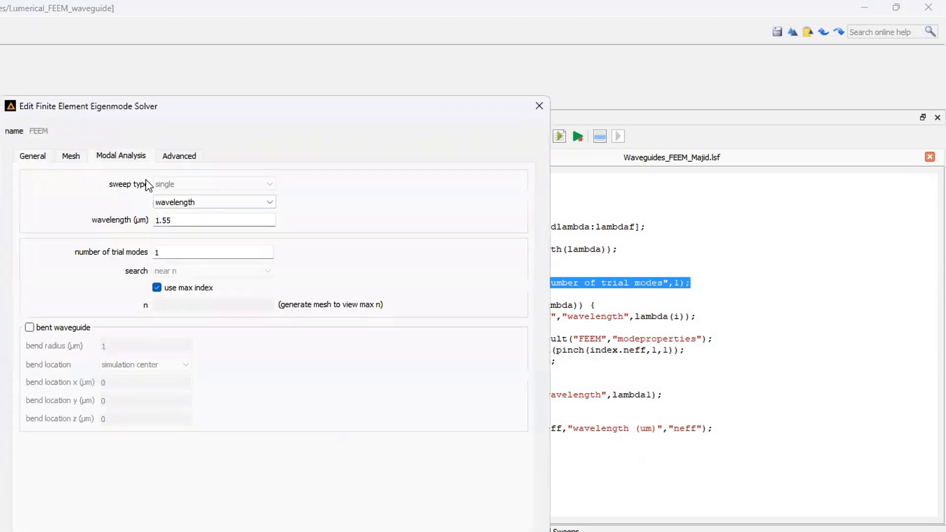
{"action": "left_click", "coordinate": [165, 202]}
{"action": "left_click", "coordinate": [166, 203]}
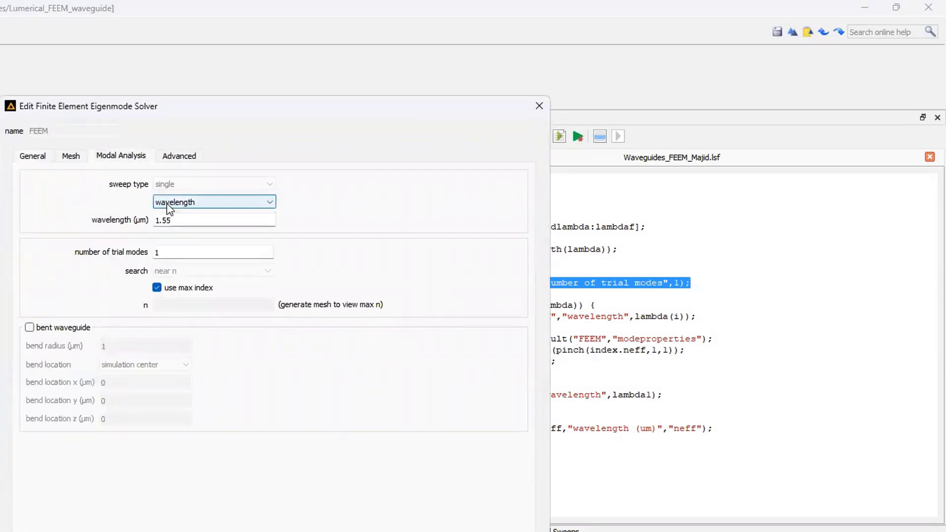
{"action": "left_click", "coordinate": [174, 220]}
{"action": "left_click_drag", "start_coordinate": [173, 220], "coordinate": [142, 218]}
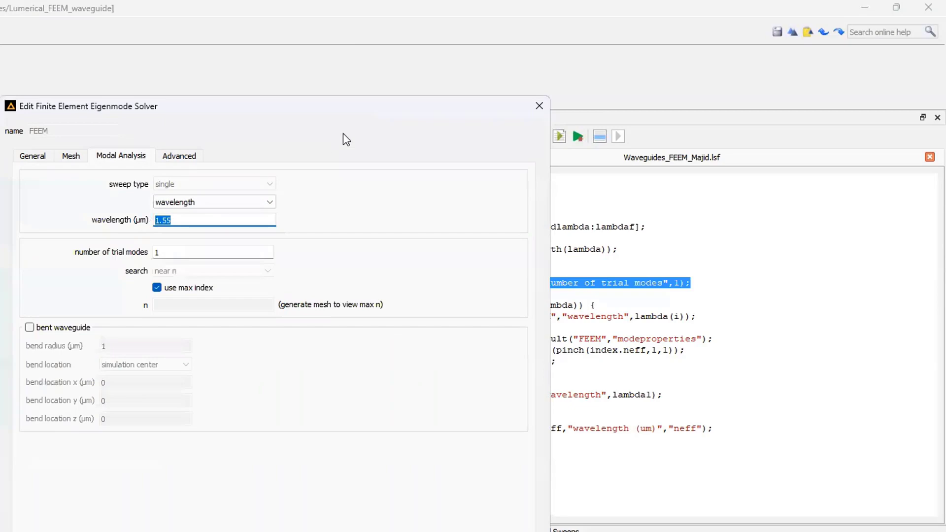
{"action": "left_click_drag", "start_coordinate": [200, 110], "coordinate": [12, 116]}
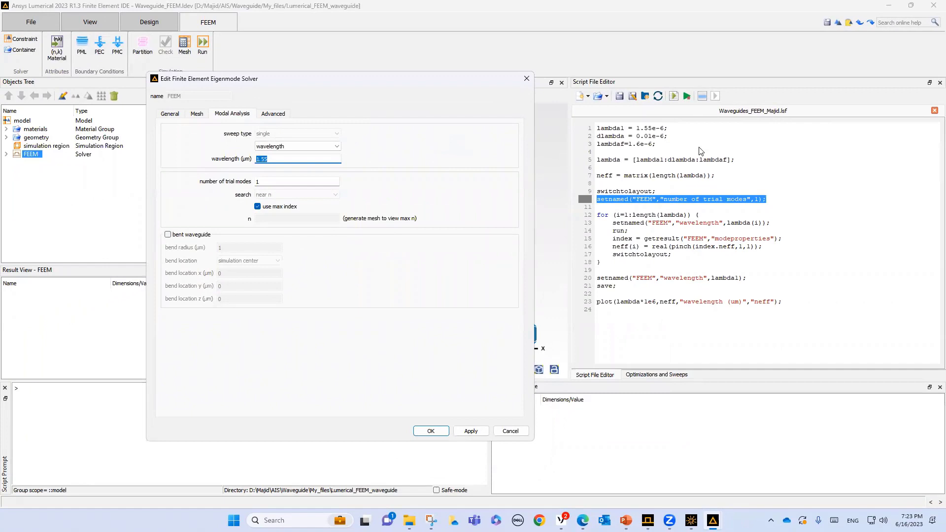
{"action": "left_click", "coordinate": [510, 431]}
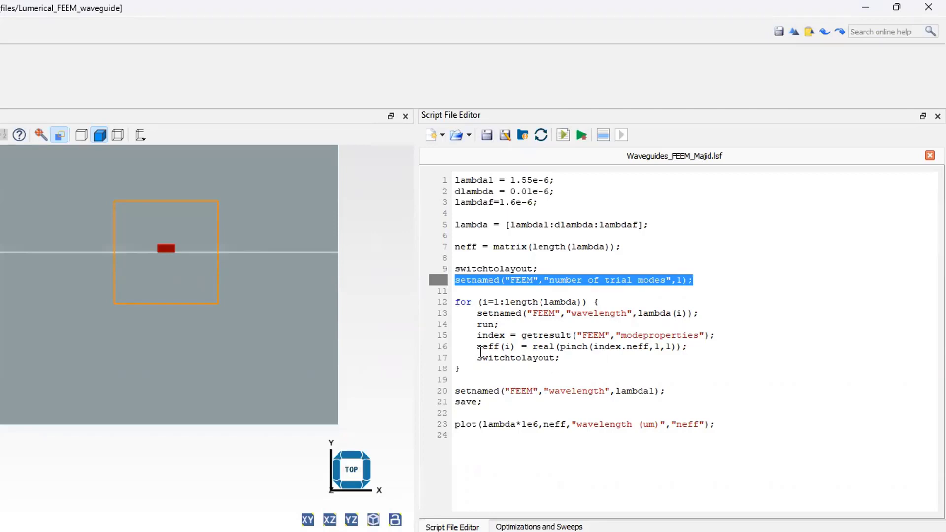
{"action": "left_click_drag", "start_coordinate": [477, 347], "coordinate": [516, 358]}
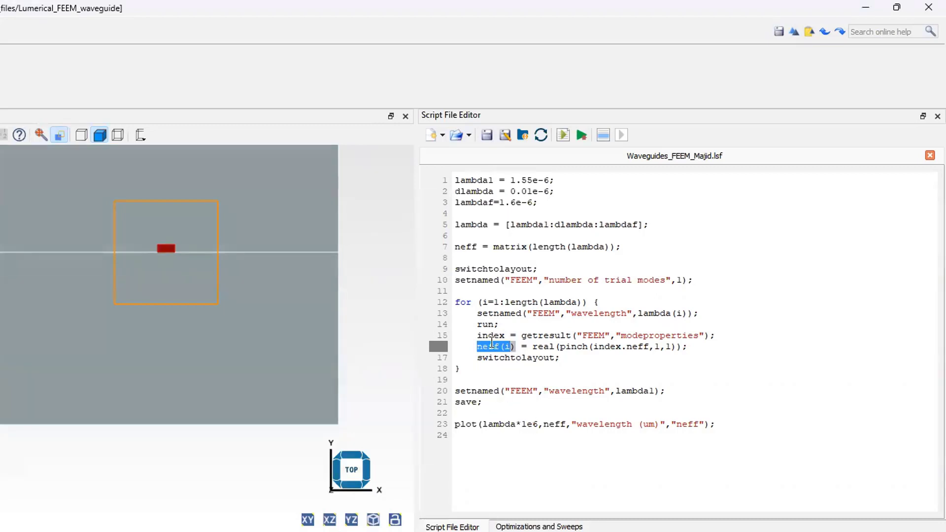
{"action": "left_click_drag", "start_coordinate": [483, 403], "coordinate": [460, 397]}
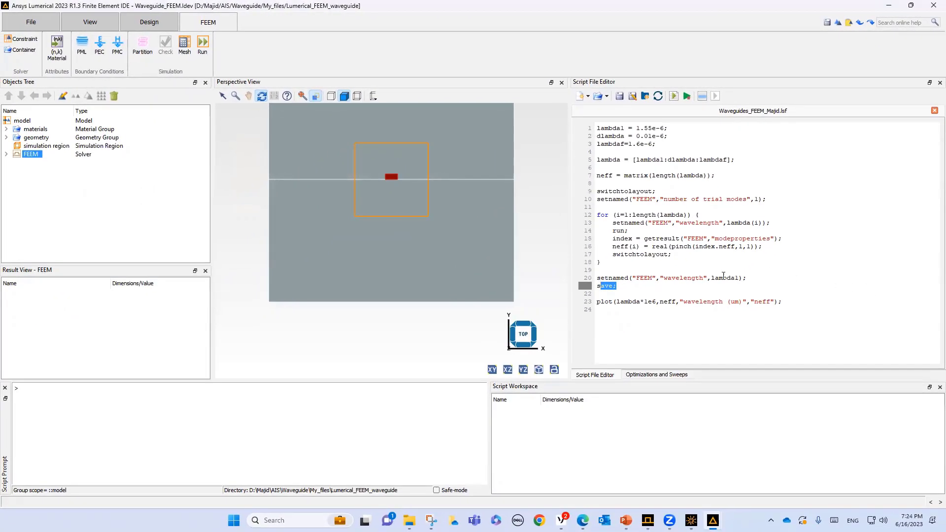
{"action": "double_click", "coordinate": [699, 303]}
{"action": "left_click", "coordinate": [629, 299]}
{"action": "double_click", "coordinate": [630, 299]}
{"action": "double_click", "coordinate": [668, 303]}
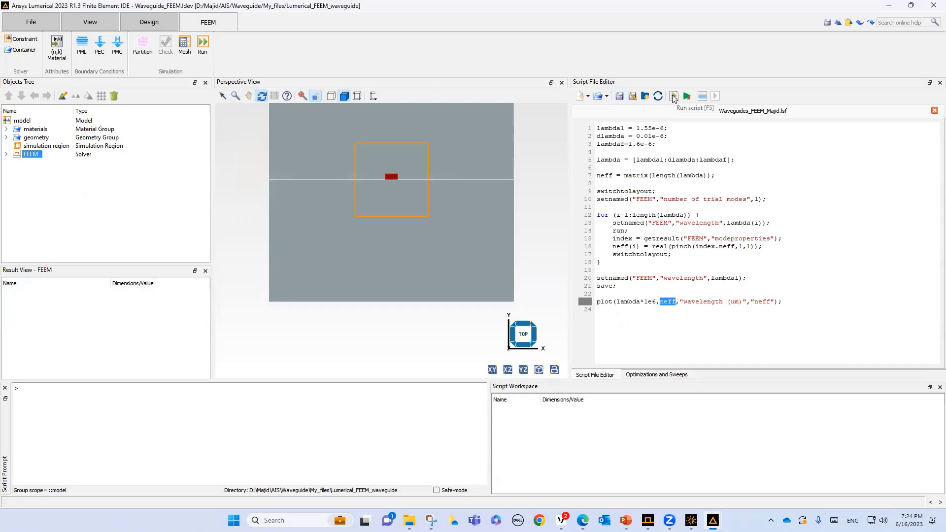
Step: Run the wavelength sweep script to produce Figure 1 of neff versus wavelength
{"action": "left_click", "coordinate": [674, 97]}
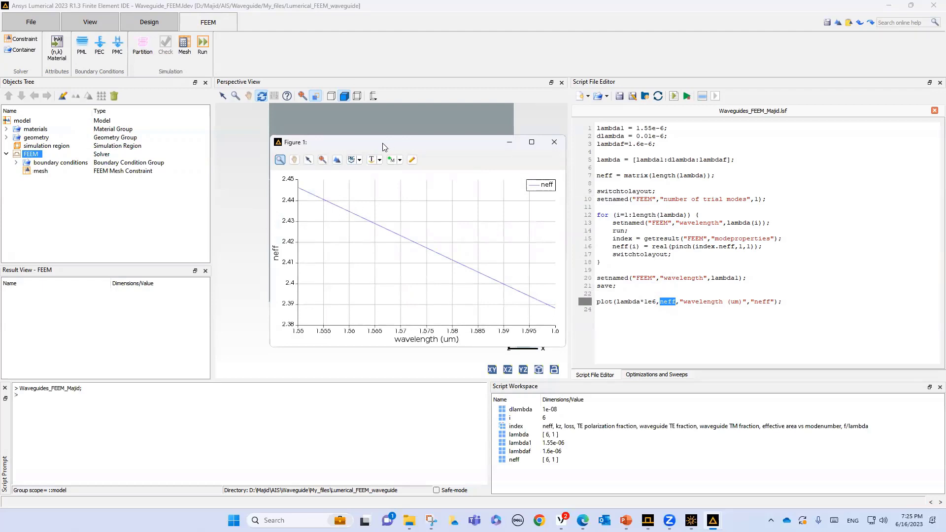
Step: Put FEEM Figure 1 left and MODE Figure 2 Effective Index right, reading 2.43734 at 1.5554 µm
{"action": "left_click_drag", "start_coordinate": [383, 147], "coordinate": [264, 147]}
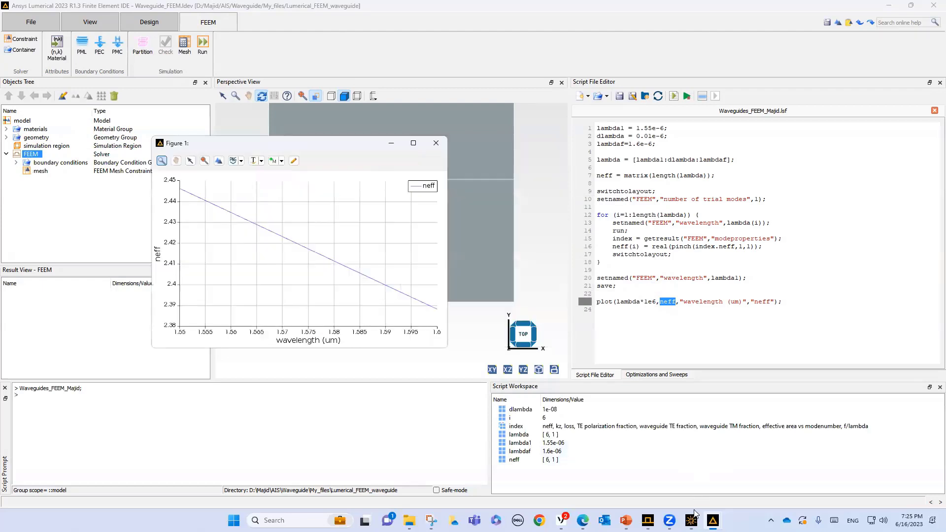
{"action": "mouse_move", "coordinate": [713, 520]}
{"action": "mouse_move", "coordinate": [648, 520]}
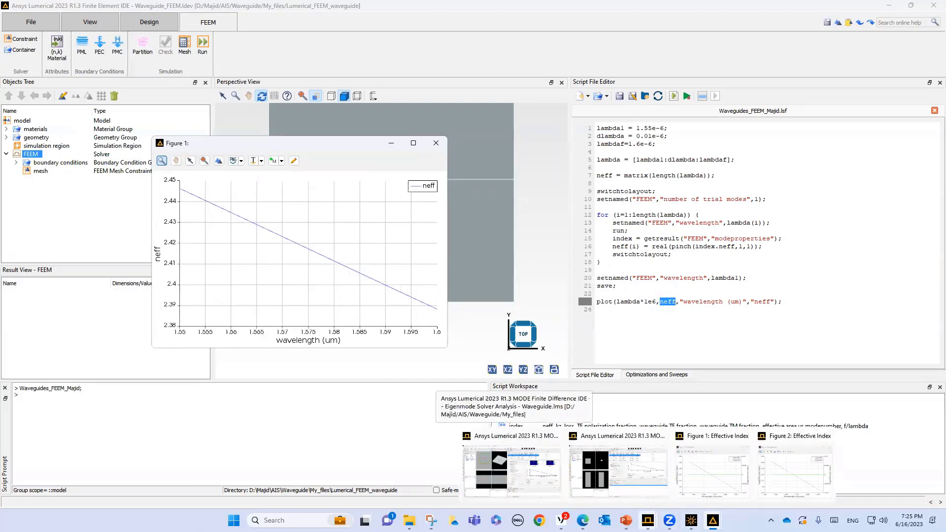
{"action": "left_click", "coordinate": [768, 475]}
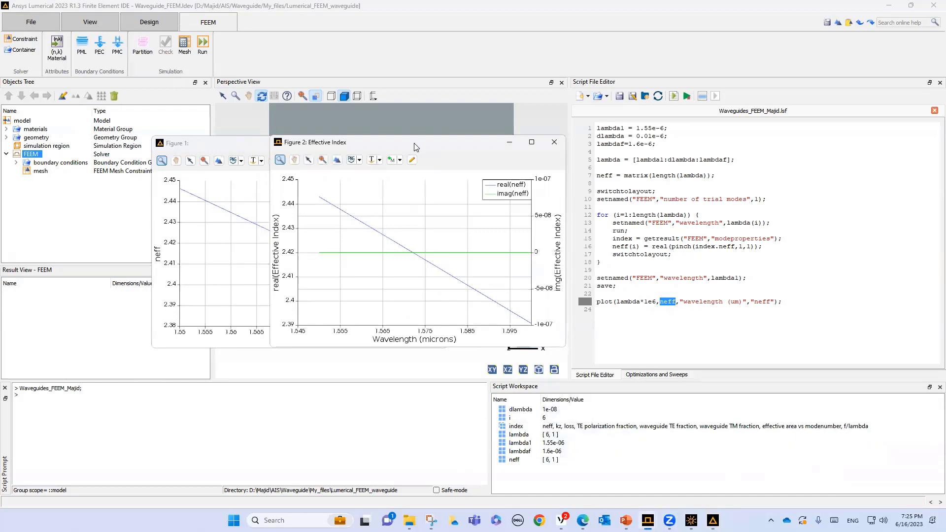
{"action": "left_click_drag", "start_coordinate": [414, 147], "coordinate": [596, 146]}
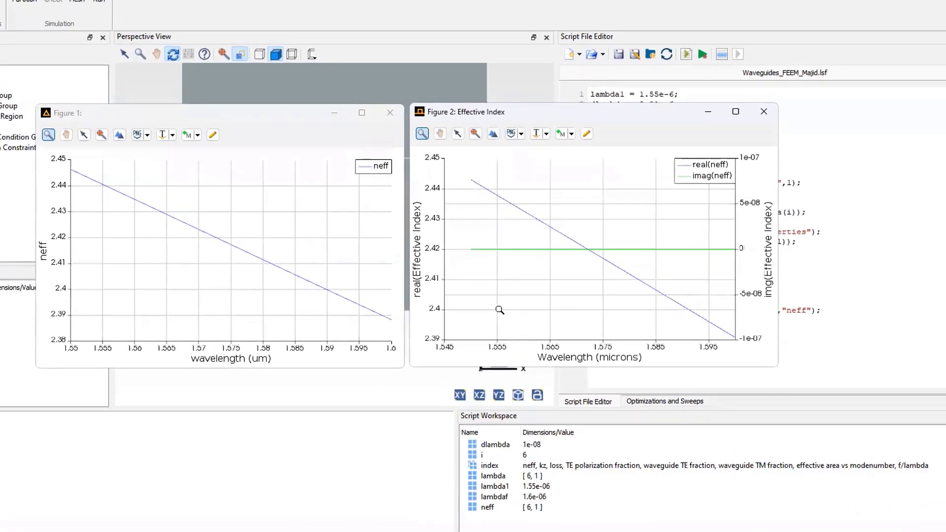
{"action": "mouse_move", "coordinate": [499, 196]}
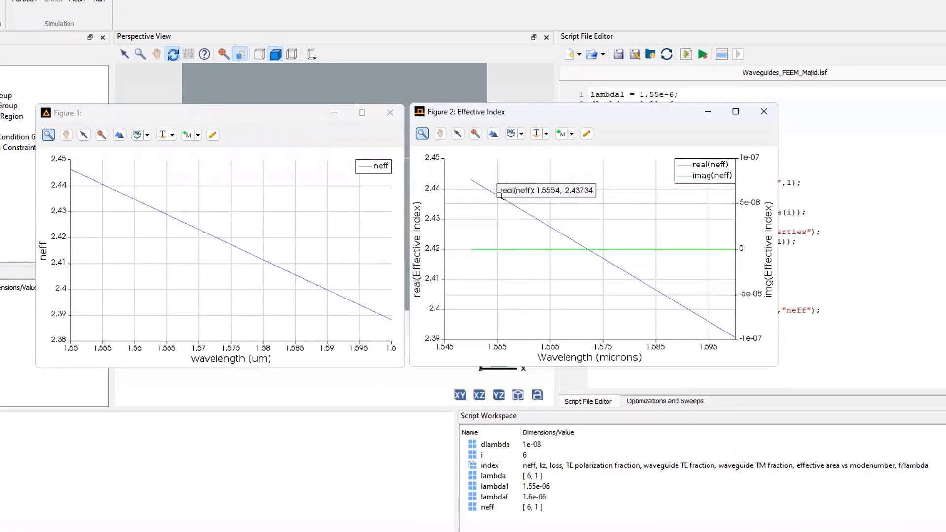